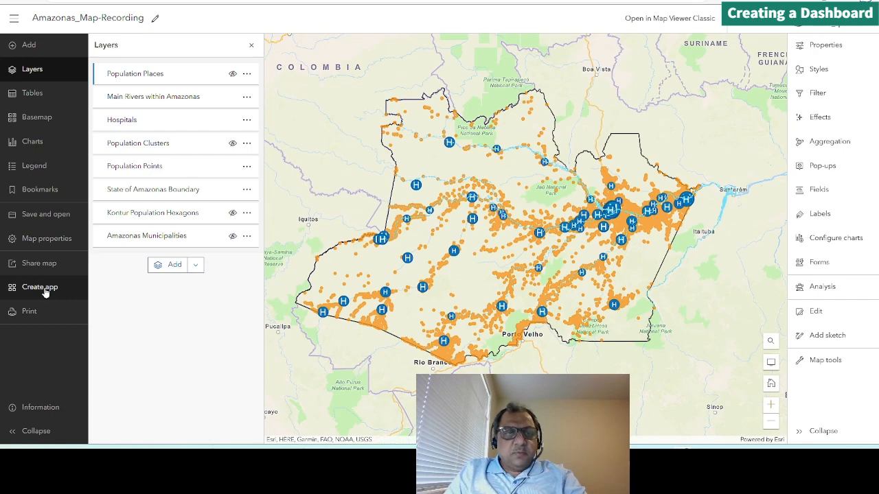
# Create a new dashboard from the Amazonas_Map-Recording map, titled Amazonas_Map-Dashboard, leaving tags and summary empty.
pyautogui.click(45, 291)
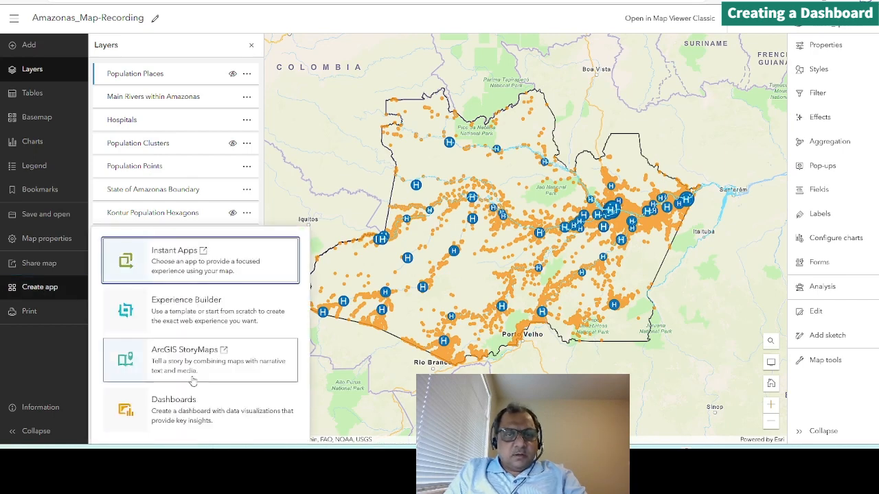
pyautogui.click(177, 413)
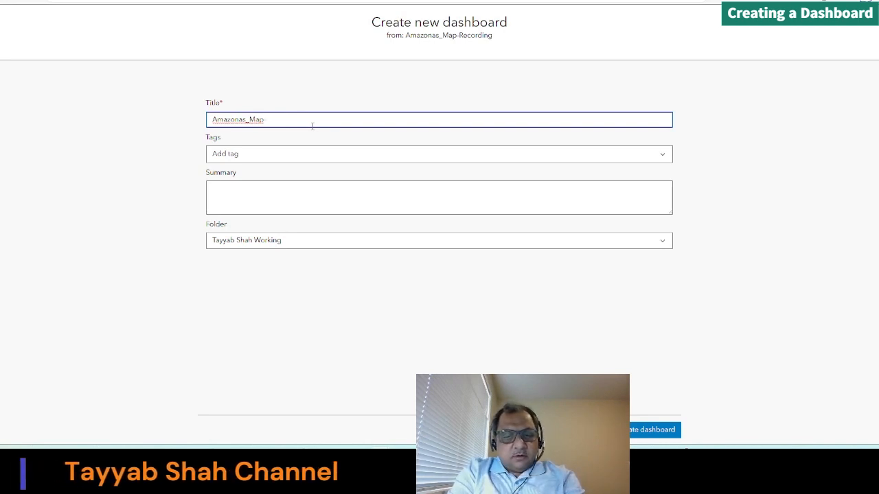
pyautogui.write('hboard')
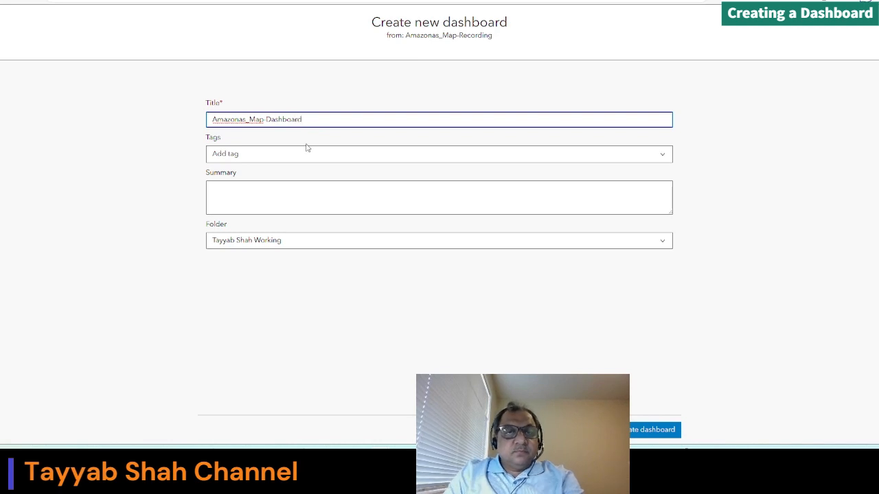
pyautogui.click(254, 156)
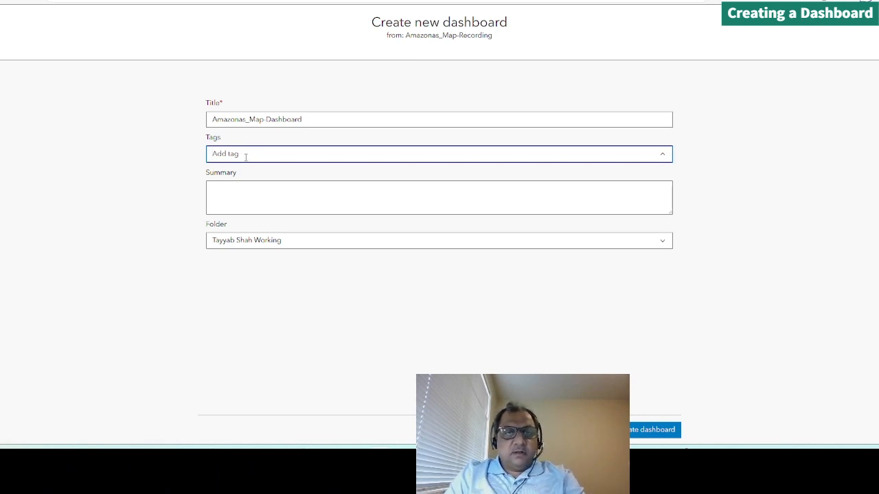
pyautogui.click(238, 201)
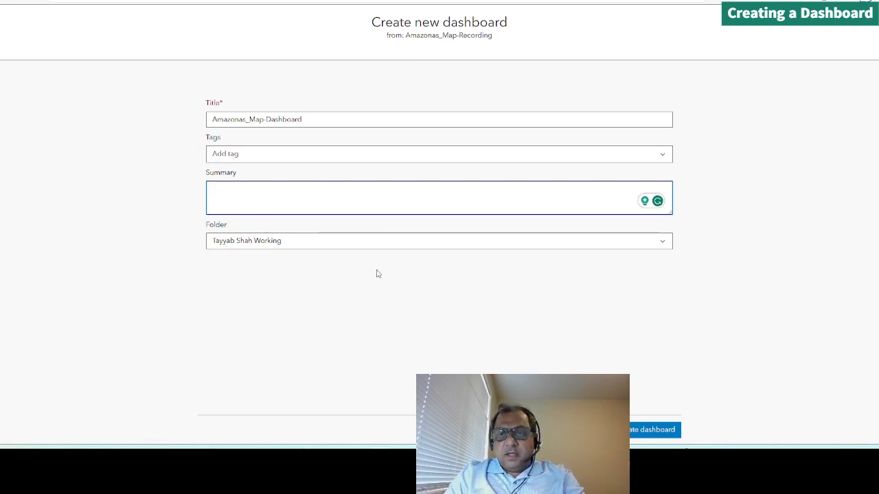
pyautogui.click(671, 431)
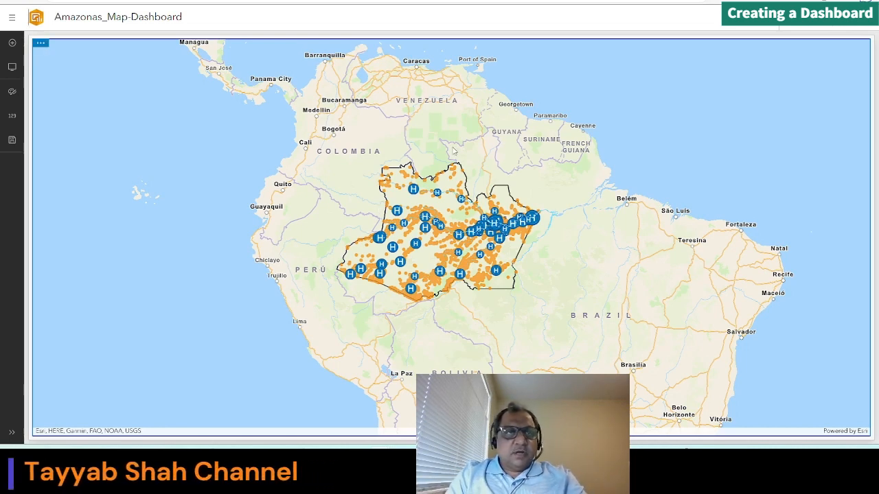
# Add an indicator element to the left of the map, using the Population Points layer as its data source.
pyautogui.click(11, 432)
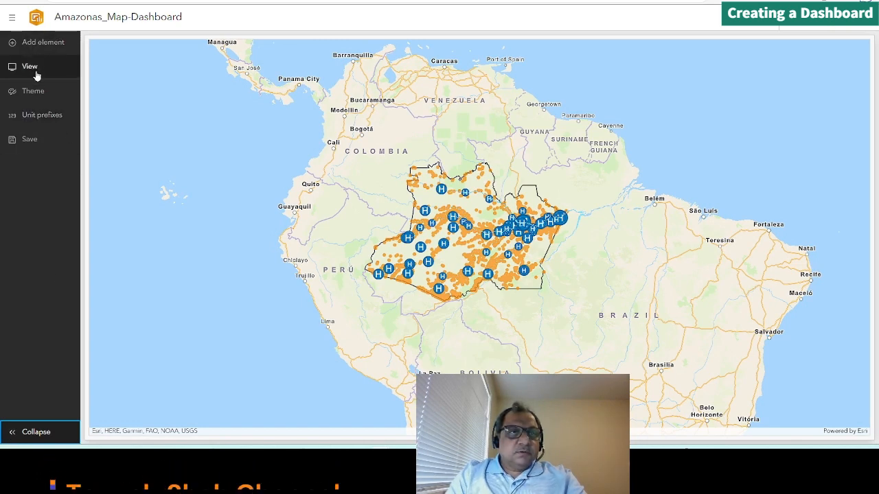
pyautogui.click(38, 48)
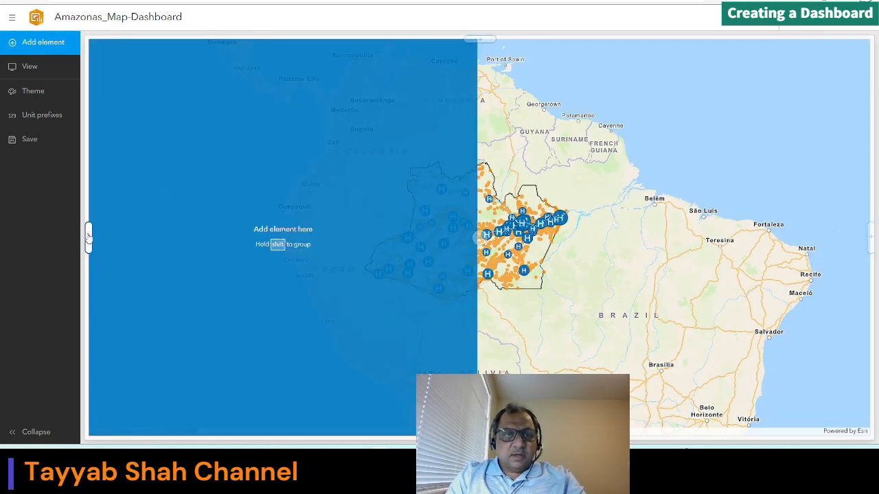
pyautogui.click(88, 237)
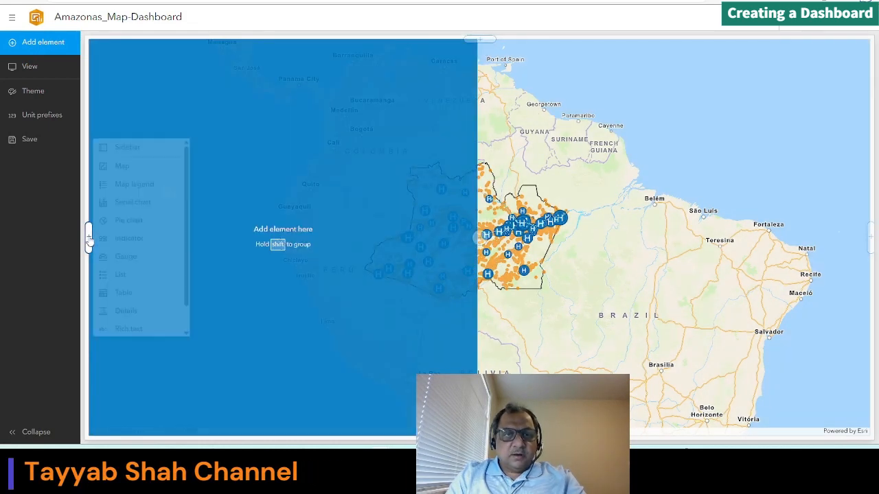
pyautogui.scroll(-1, 139, 203)
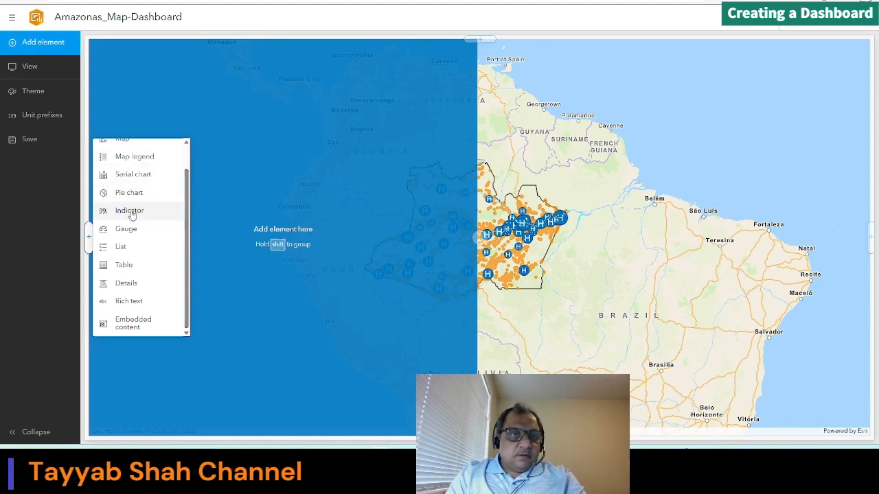
pyautogui.click(130, 211)
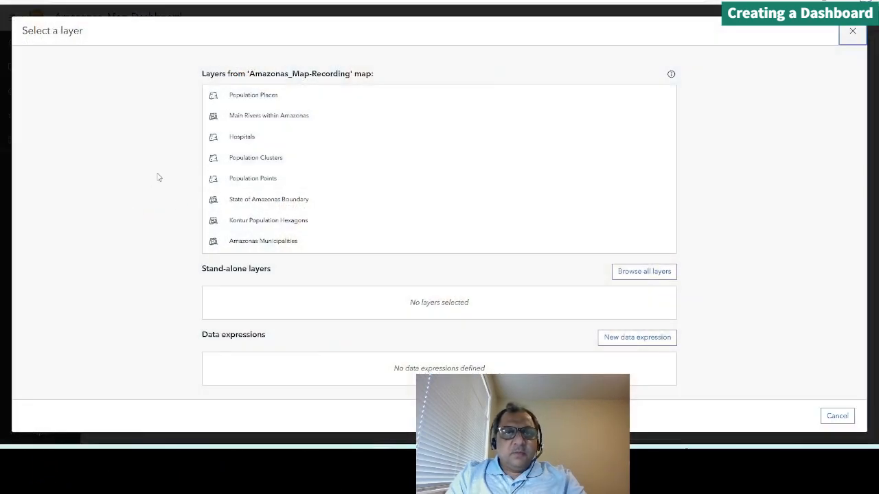
pyautogui.click(252, 180)
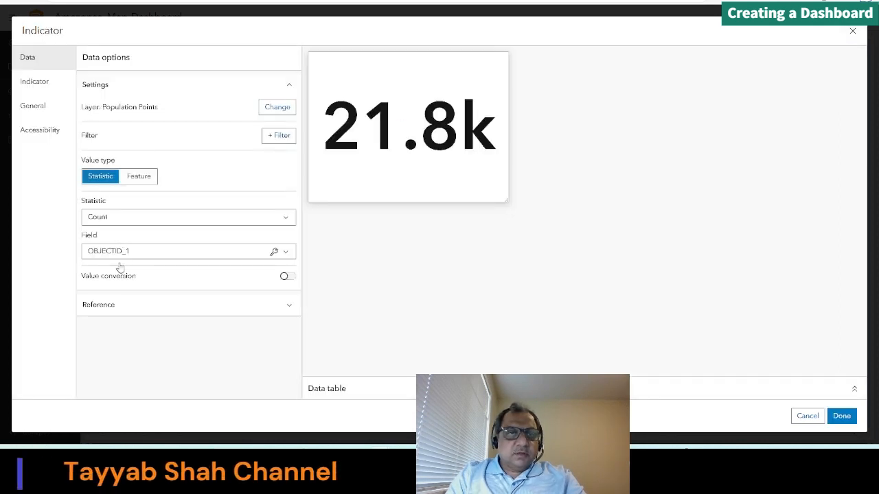
# Make the indicator show the sum of the population field and finish its configuration.
pyautogui.click(176, 254)
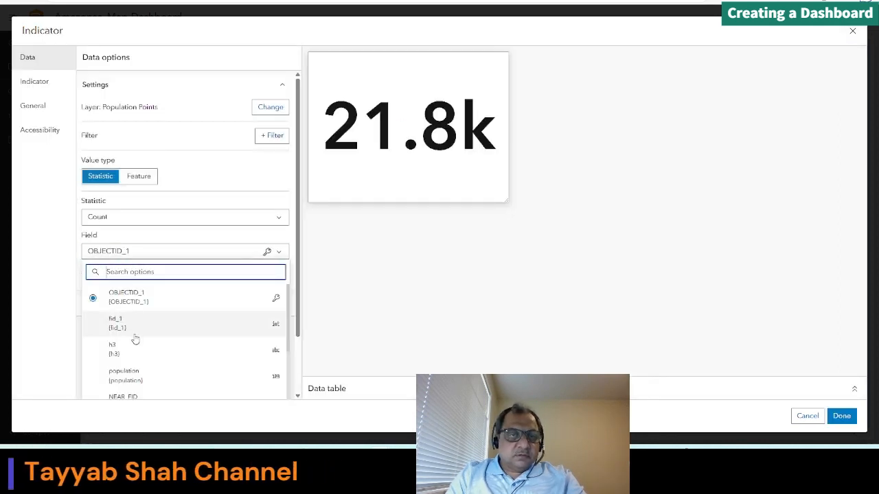
pyautogui.click(133, 376)
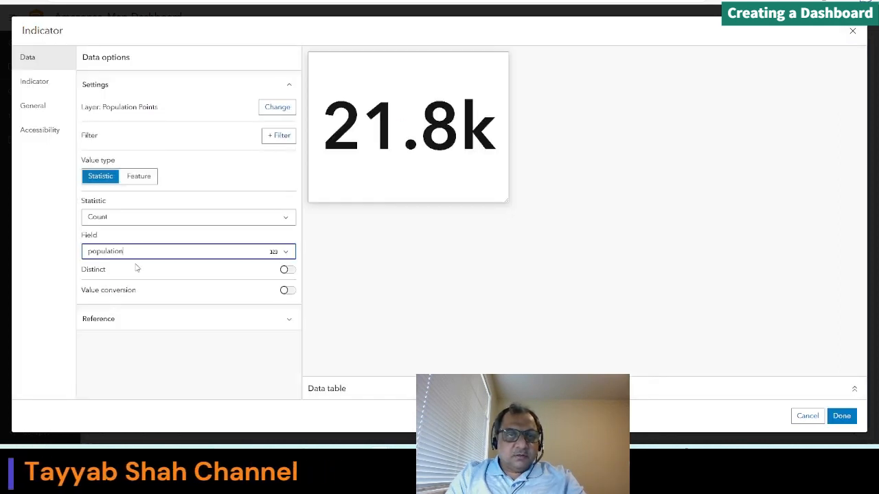
pyautogui.click(133, 219)
pyautogui.click(117, 320)
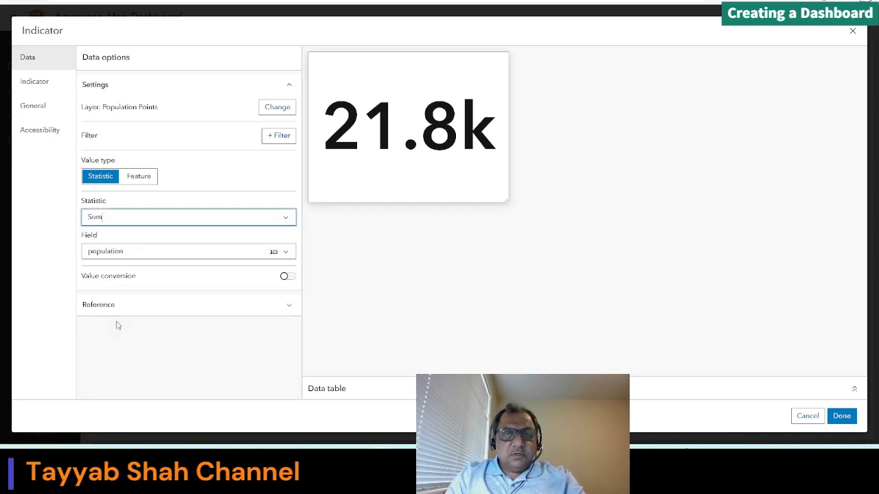
pyautogui.click(842, 416)
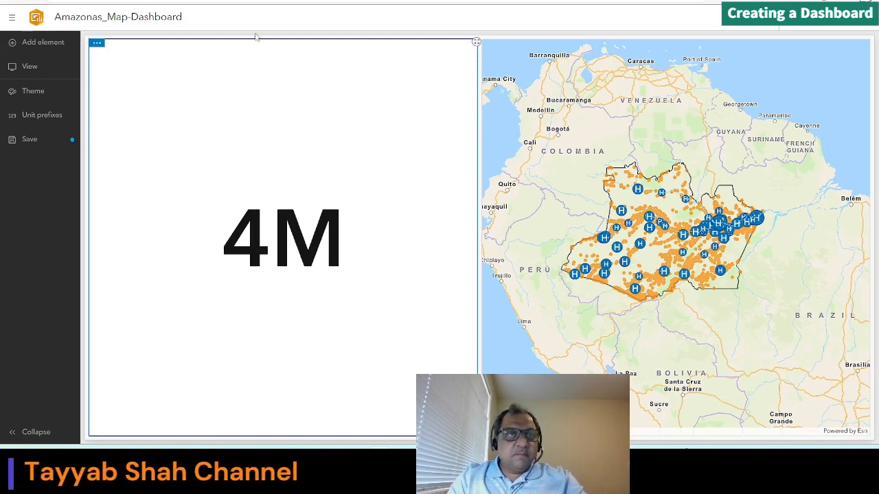
# Add a pie chart below the indicator, using the Population Points layer as its data source.
pyautogui.click(26, 44)
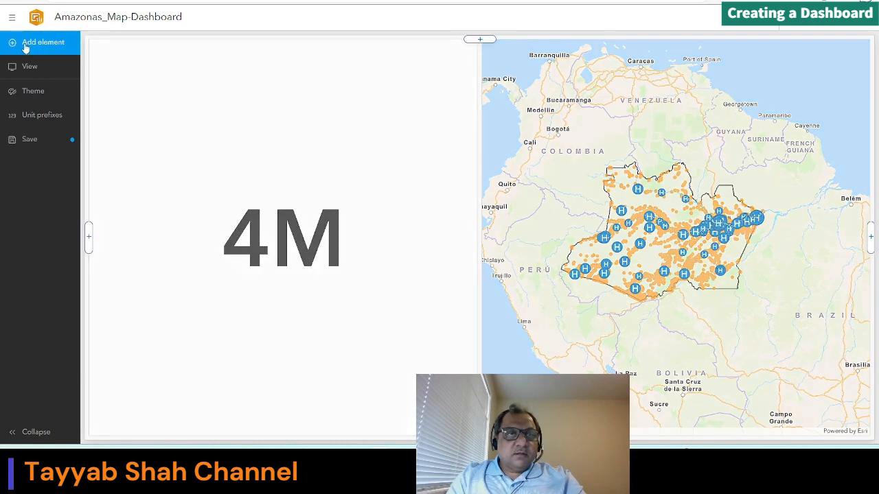
pyautogui.moveTo(108, 234)
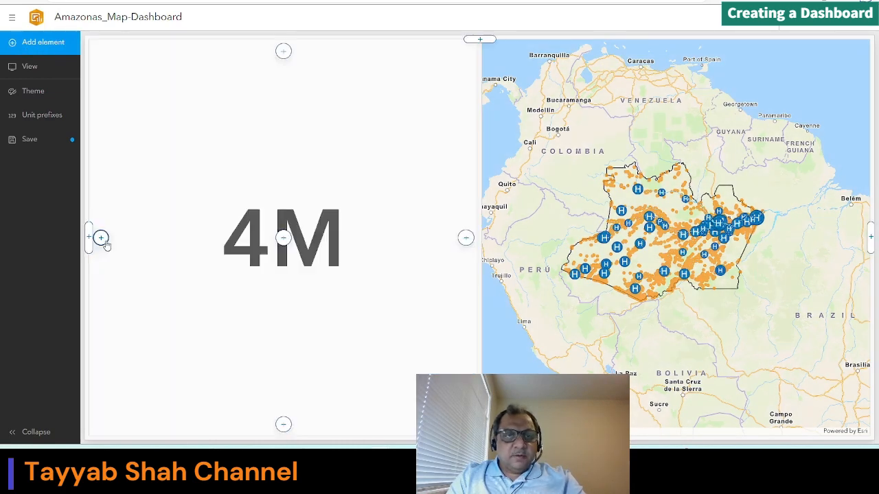
pyautogui.click(283, 426)
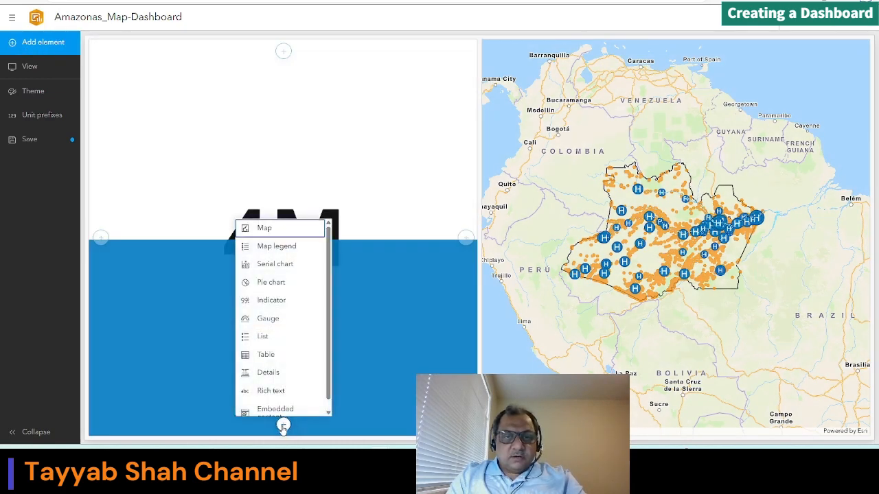
pyautogui.scroll(-1, 270, 330)
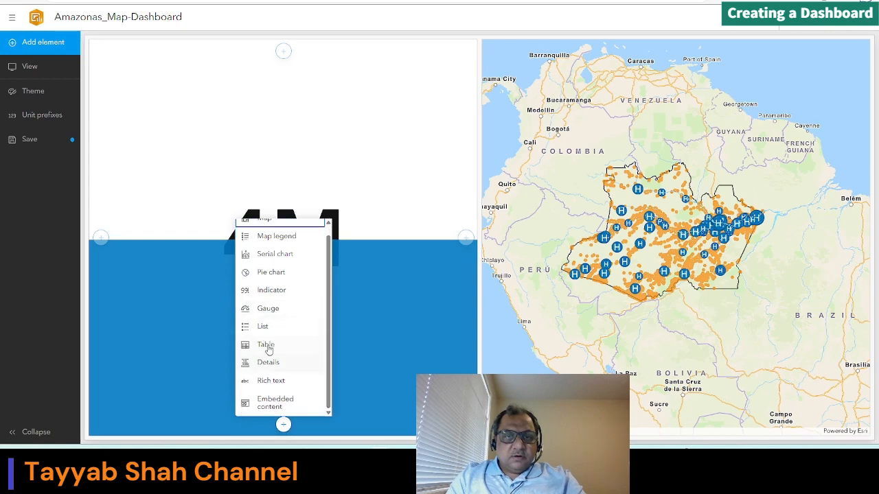
pyautogui.click(267, 273)
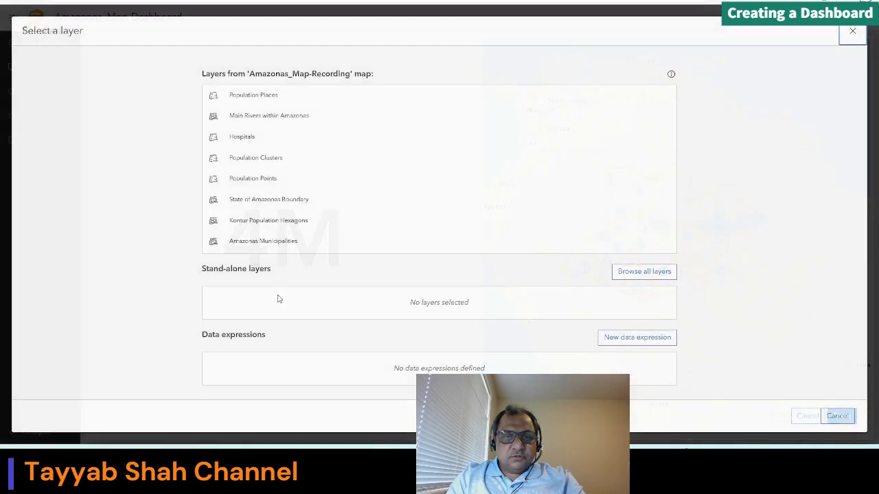
pyautogui.click(253, 178)
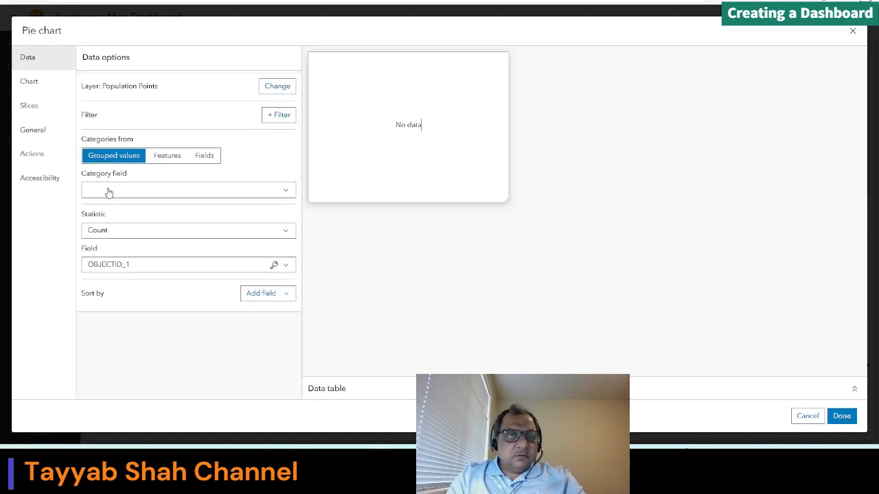
# Group the pie chart's categories by the Frm_Manaus field.
pyautogui.click(109, 192)
pyautogui.scroll(-2, 139, 350)
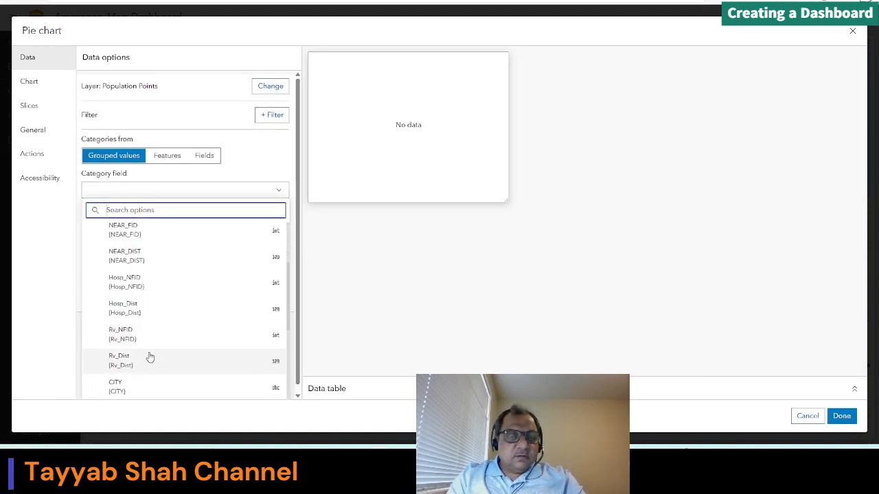
pyautogui.scroll(-2, 150, 357)
pyautogui.scroll(-3, 150, 358)
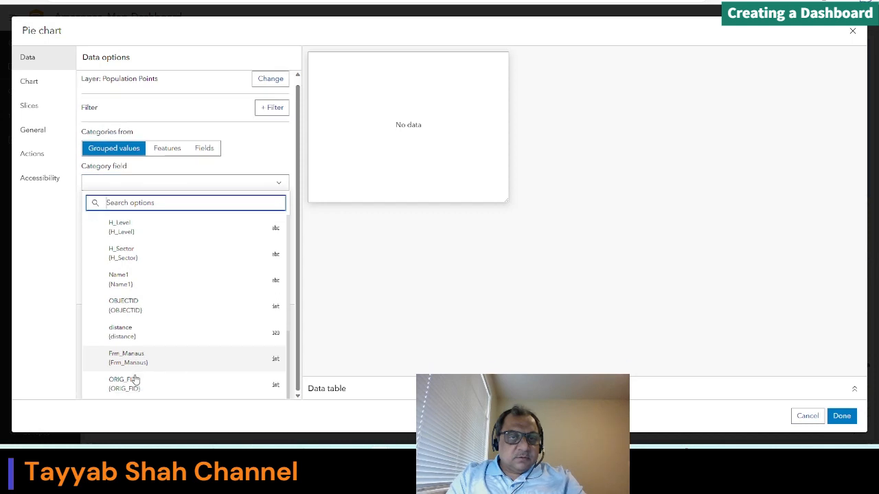
pyautogui.click(128, 358)
# Base the pie slices on the sum of the population field, finish the chart, and narrow the indicator and chart column to widen the map.
pyautogui.click(116, 231)
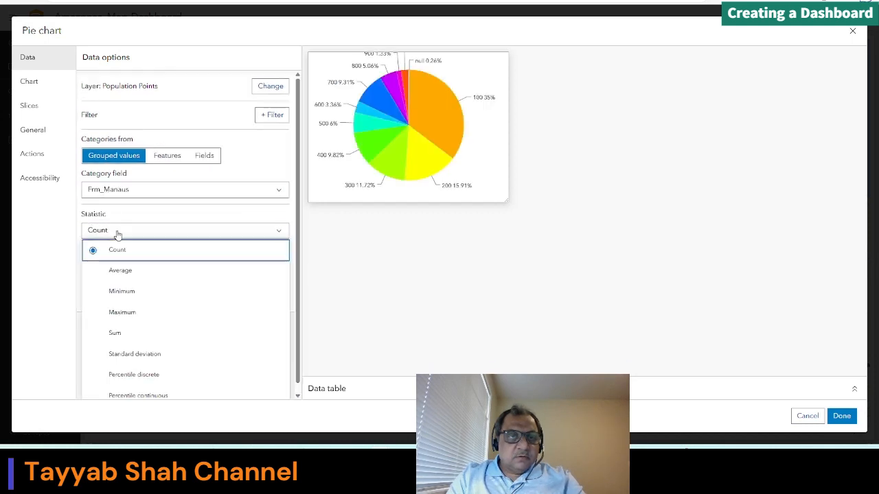
pyautogui.click(122, 332)
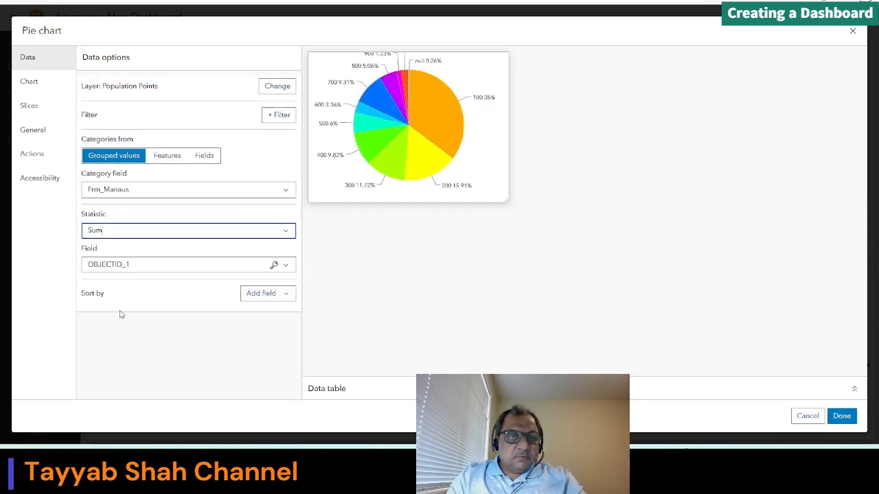
pyautogui.click(114, 268)
pyautogui.click(131, 357)
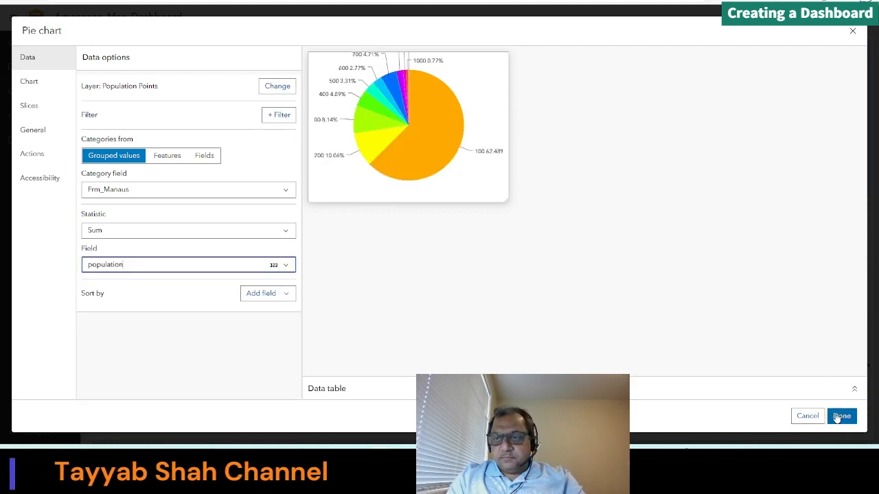
pyautogui.click(841, 415)
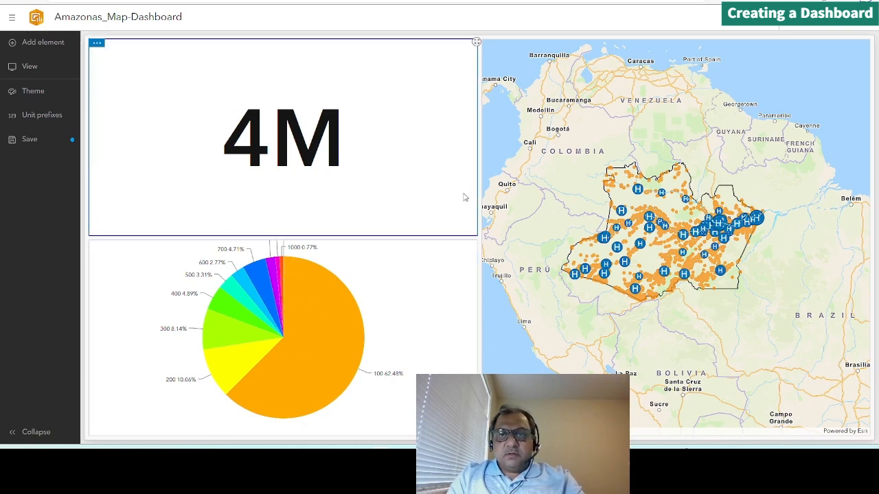
pyautogui.moveTo(479, 198); pyautogui.dragTo(242, 172)
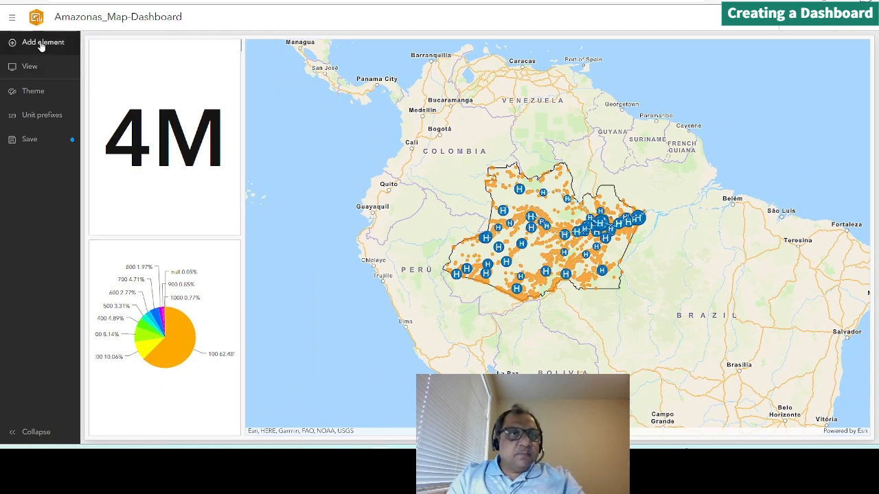
# Add a header to the dashboard's desktop view and fill its title with the copied dashboard name, Amazonas_Map-Dashboard.
pyautogui.click(30, 67)
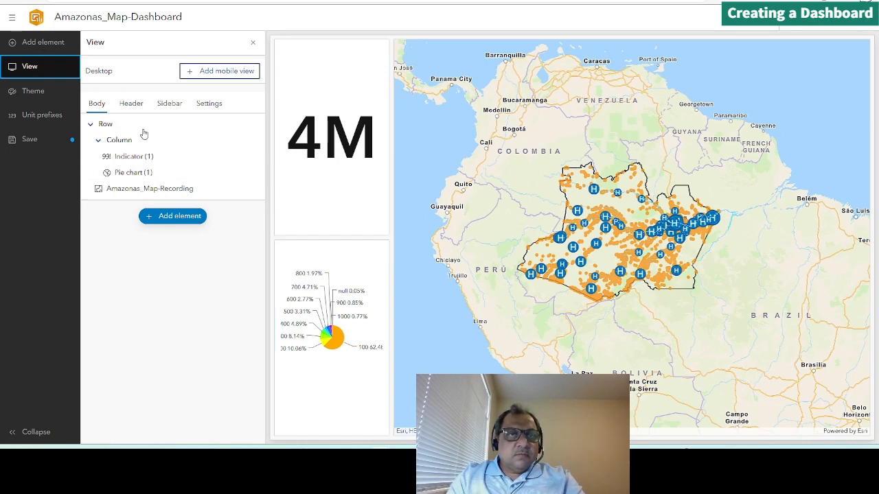
pyautogui.click(131, 103)
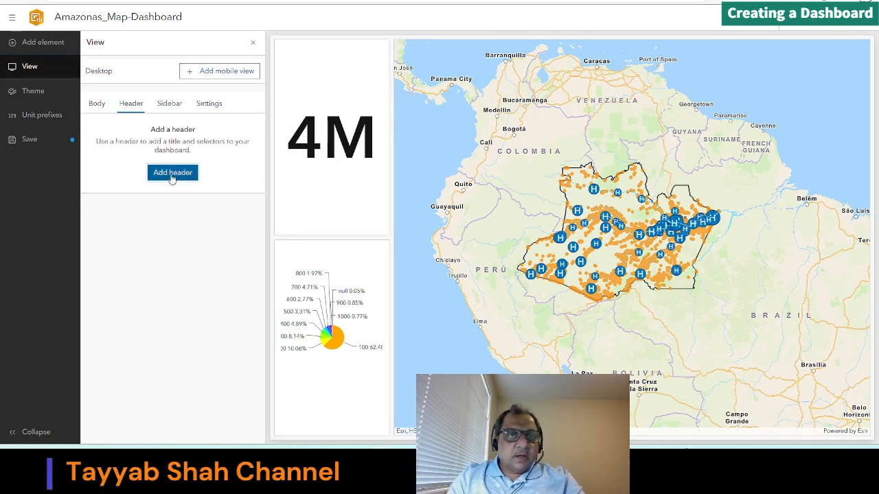
pyautogui.click(172, 173)
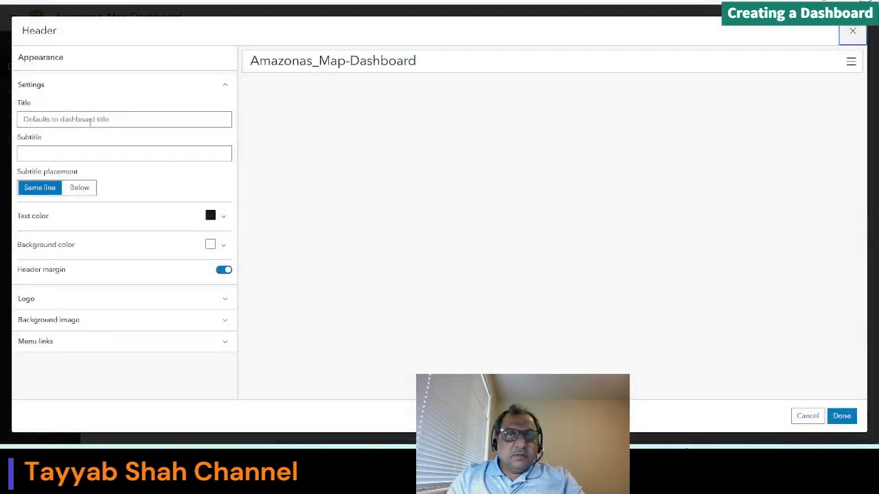
pyautogui.click(26, 119)
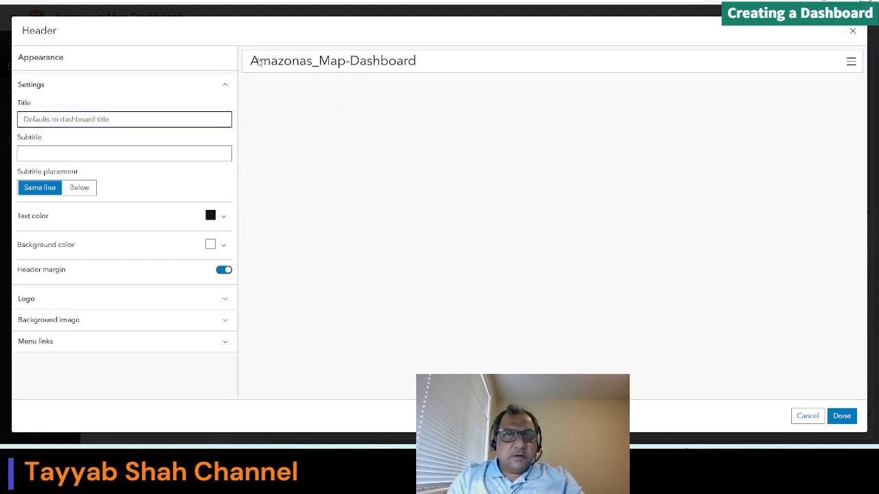
pyautogui.moveTo(252, 64); pyautogui.dragTo(451, 64)
pyautogui.hotkey('ctrl', 'c')
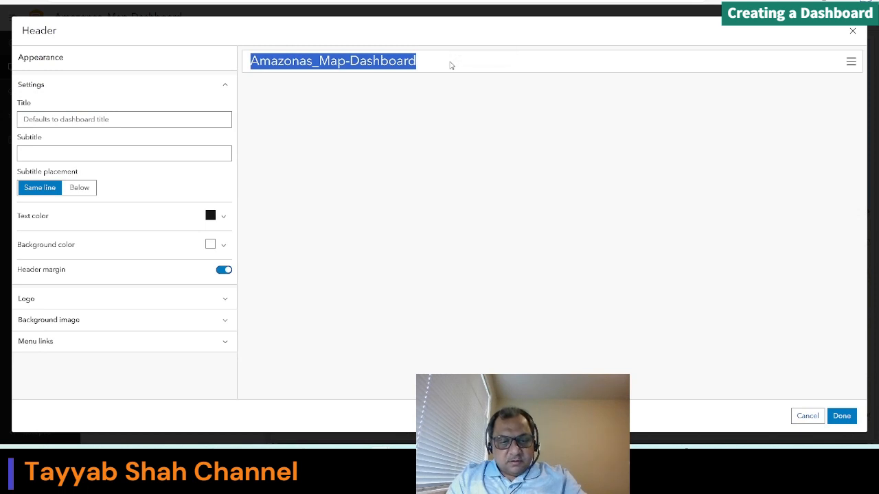
pyautogui.click(82, 119)
pyautogui.hotkey('ctrl', 'v')
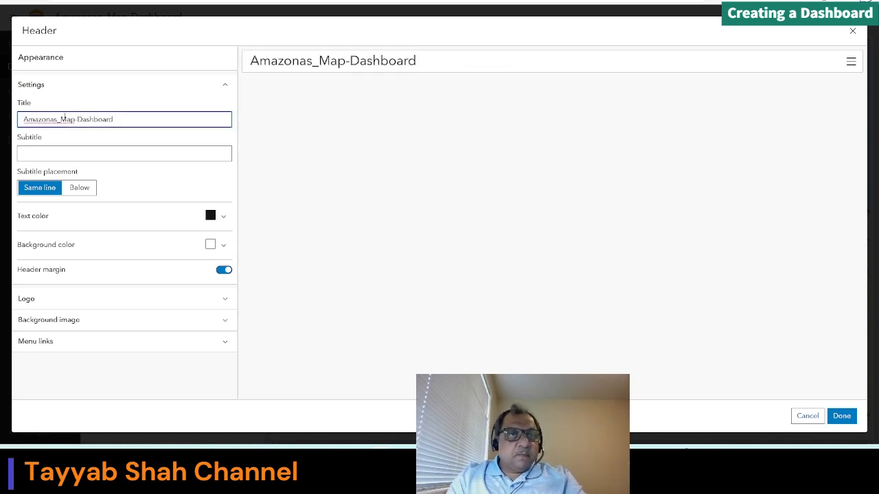
# Change the header title to "Amazonas Map Dashboard", with spaces replacing the underscore and hyphen, and finish the header.
pyautogui.press('BackSpace')
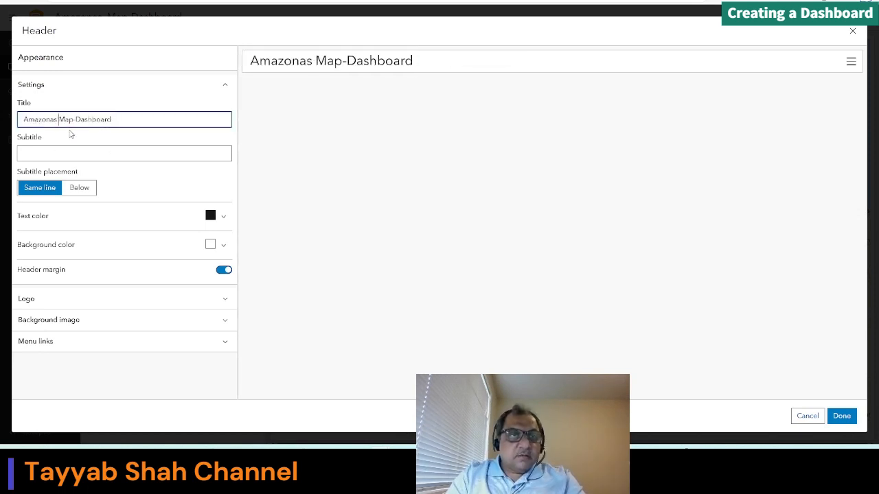
pyautogui.press('BackSpace')
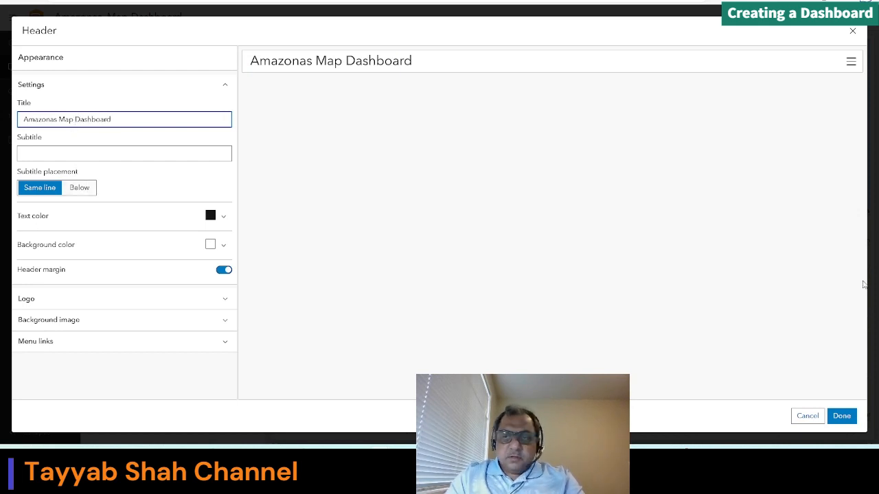
pyautogui.click(832, 420)
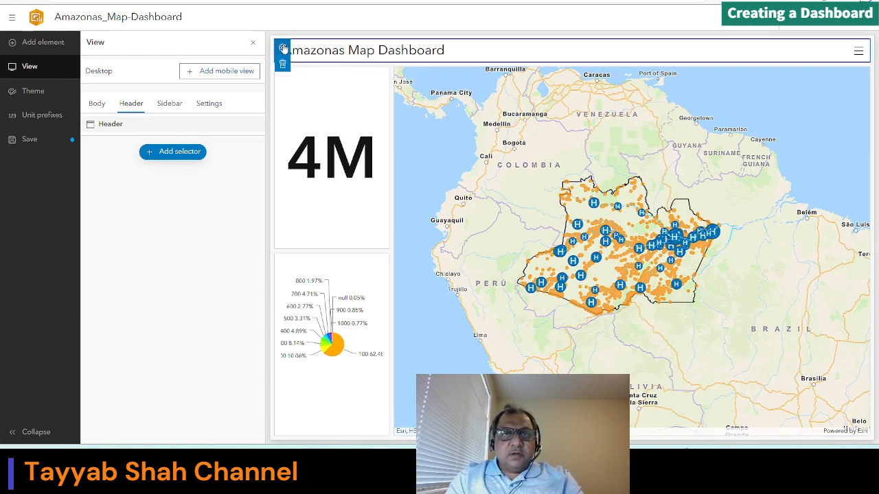
# Reopen the header's configuration and set its text color to red (#c91010).
pyautogui.click(284, 56)
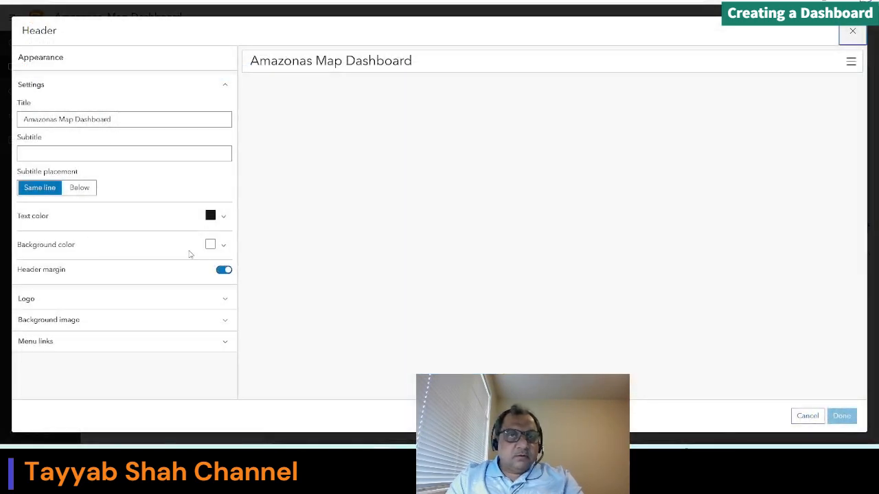
pyautogui.click(222, 218)
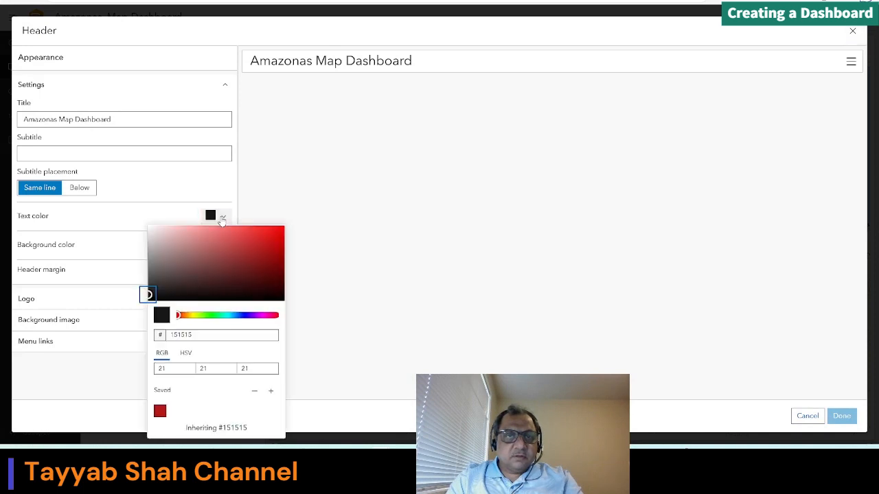
pyautogui.click(273, 241)
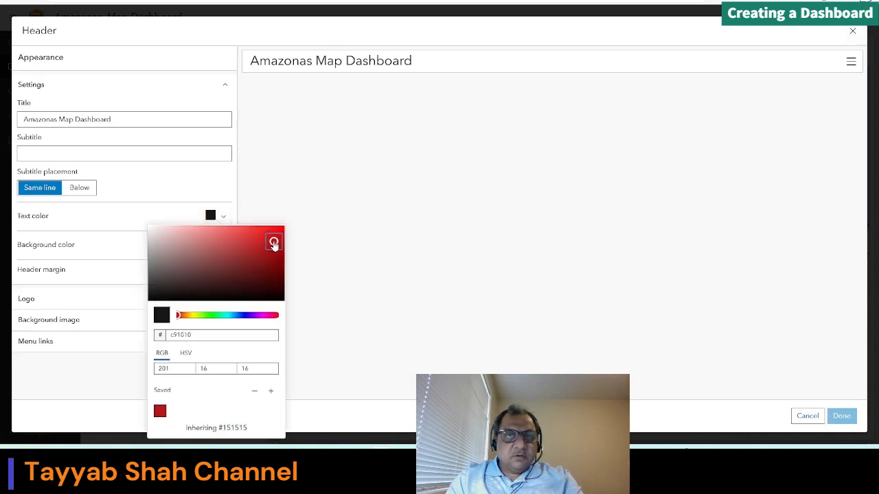
pyautogui.click(143, 229)
# Set the header's background color to a muted olive green.
pyautogui.click(223, 245)
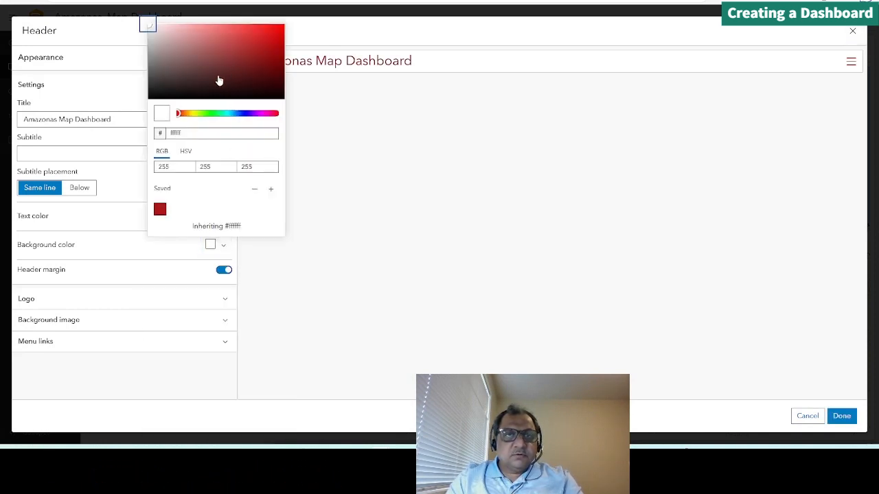
pyautogui.click(198, 114)
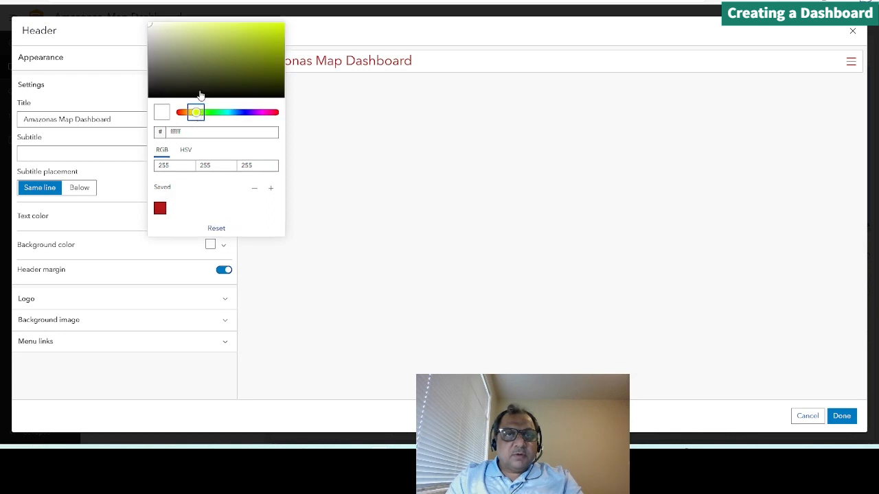
pyautogui.click(210, 60)
pyautogui.click(191, 40)
pyautogui.click(193, 31)
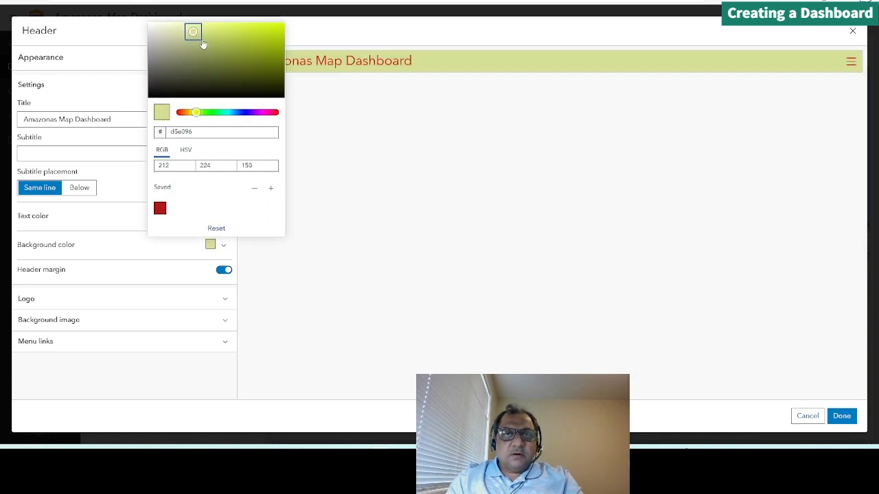
pyautogui.click(209, 50)
pyautogui.click(125, 225)
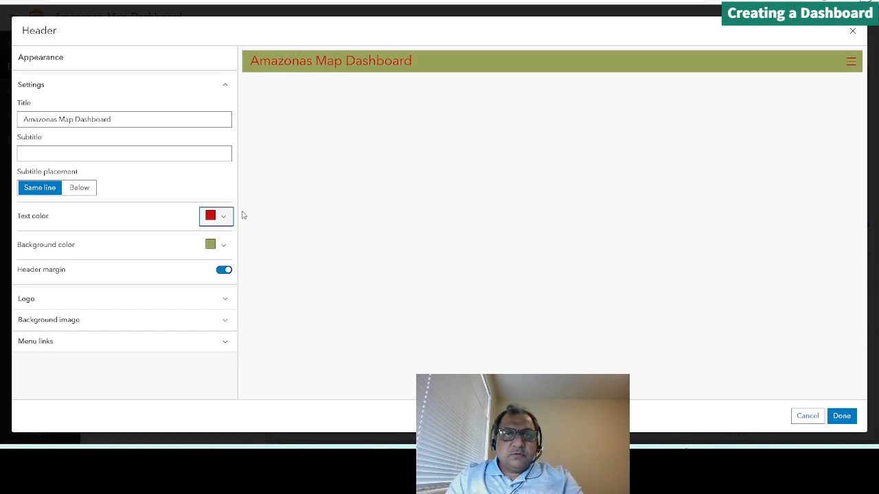
# Give the header an icon logo, using the group-of-people icon from the Hub set.
pyautogui.click(59, 300)
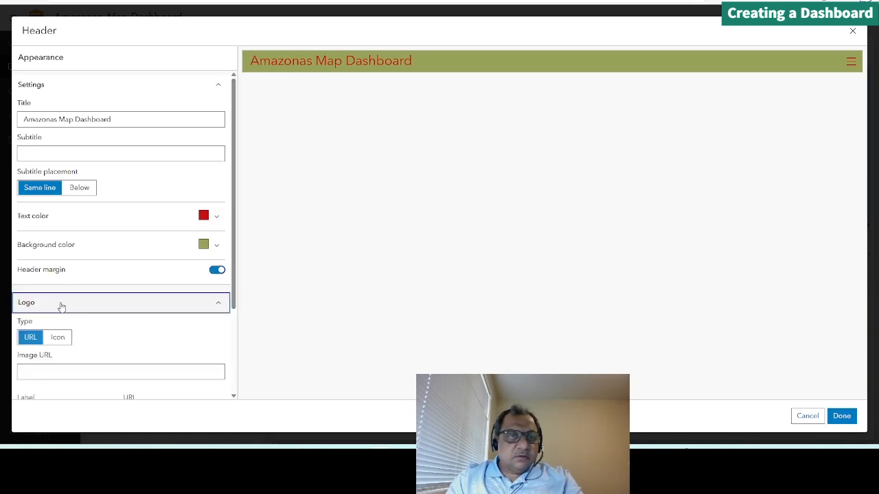
pyautogui.scroll(-3, 59, 302)
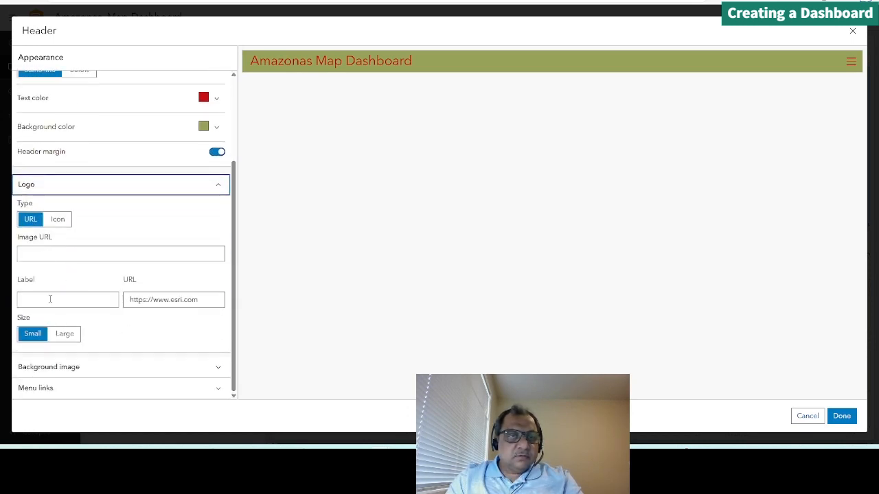
pyautogui.click(56, 221)
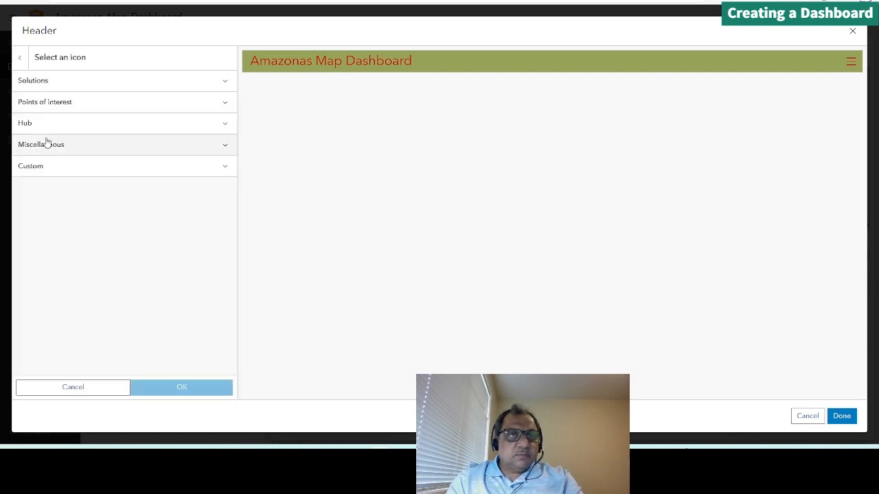
pyautogui.click(45, 128)
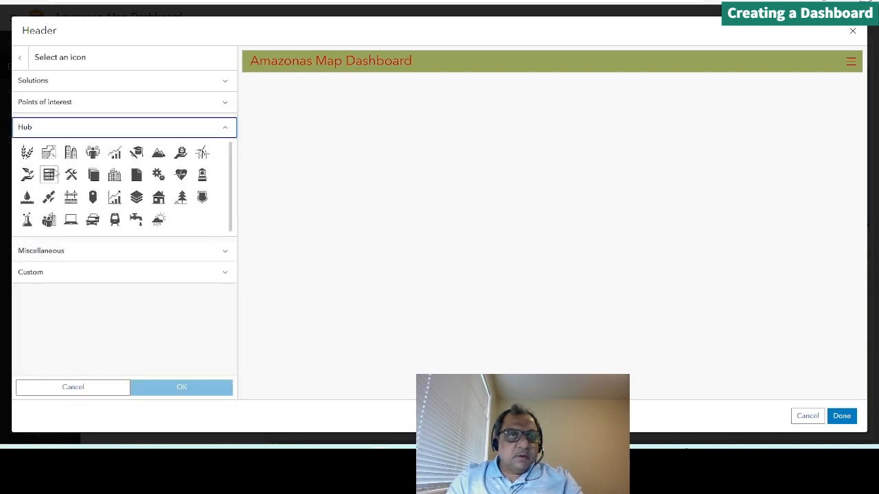
pyautogui.click(93, 152)
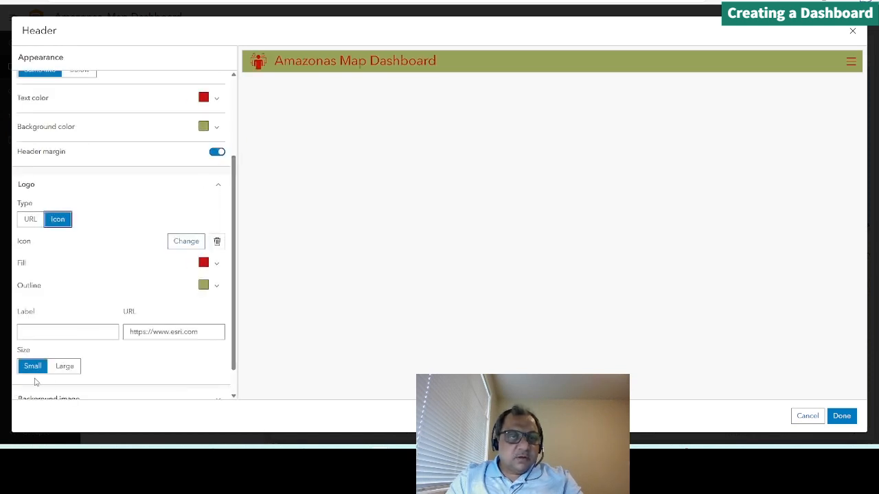
# Set the header logo's size to Large, look over the background image options, and apply the header changes.
pyautogui.click(65, 366)
pyautogui.scroll(-1, 117, 364)
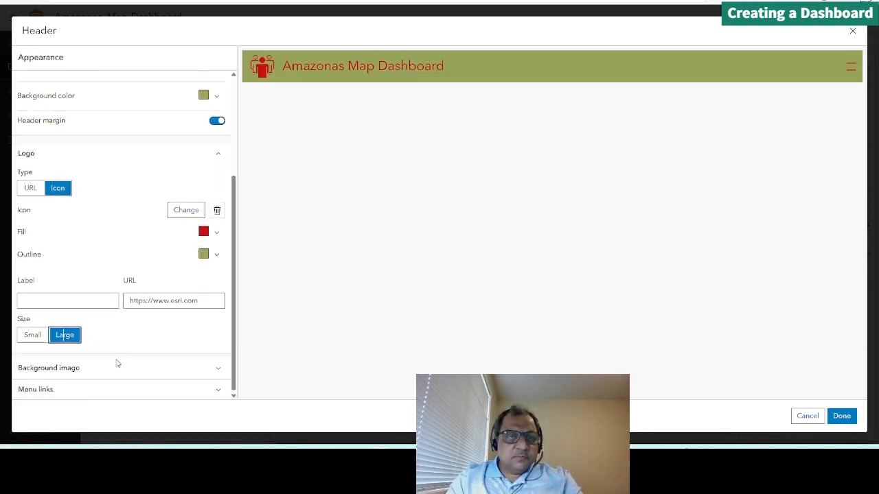
pyautogui.click(65, 368)
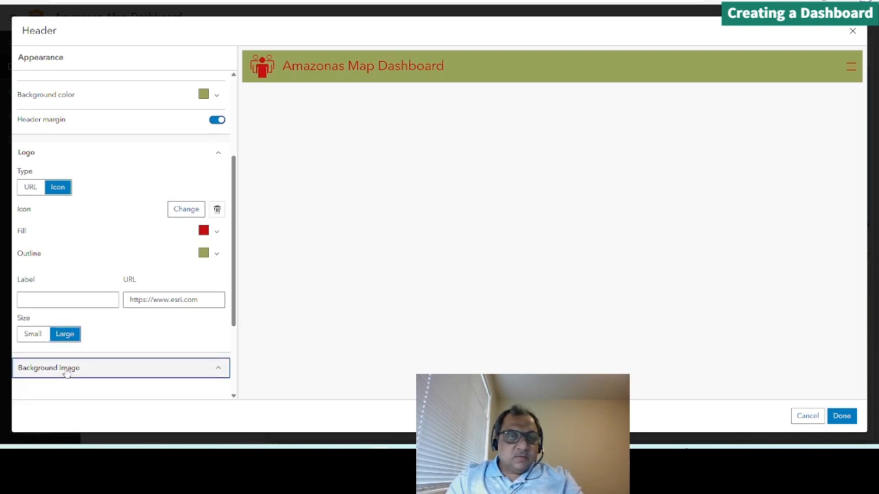
pyautogui.scroll(-3, 106, 363)
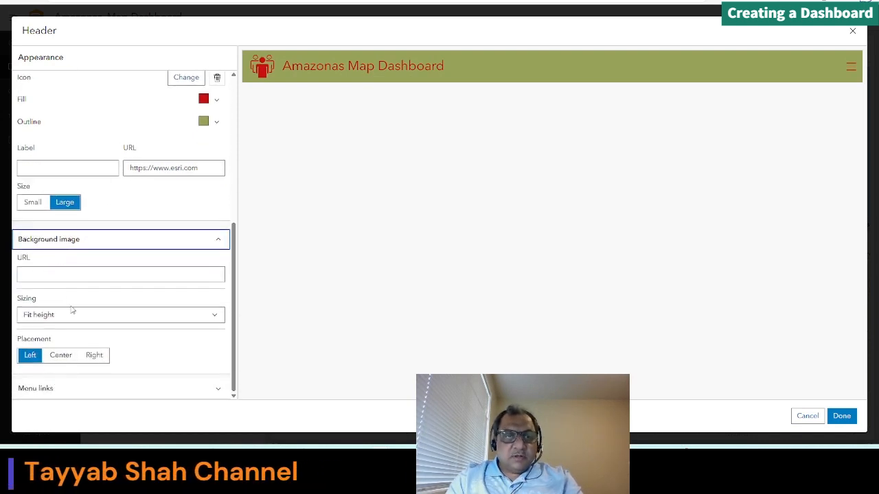
pyautogui.click(841, 416)
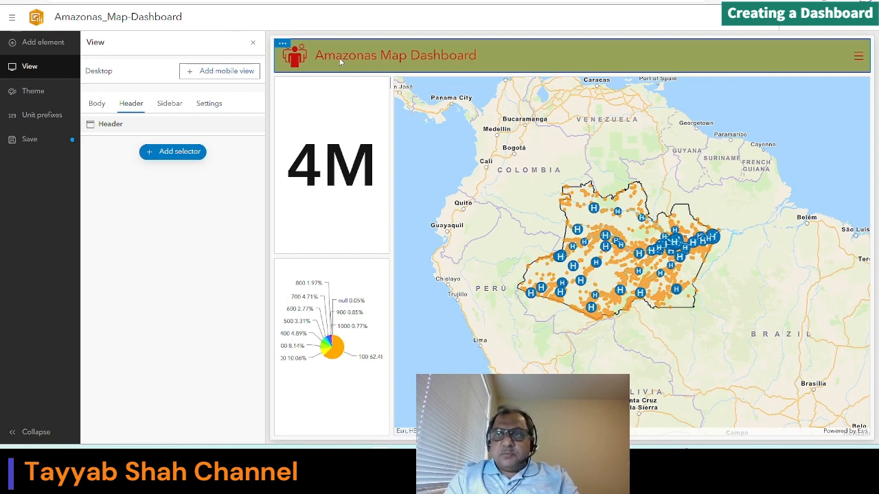
# Check the header's menu, turn off its Sign out link in the header configuration, and apply the change.
pyautogui.click(860, 57)
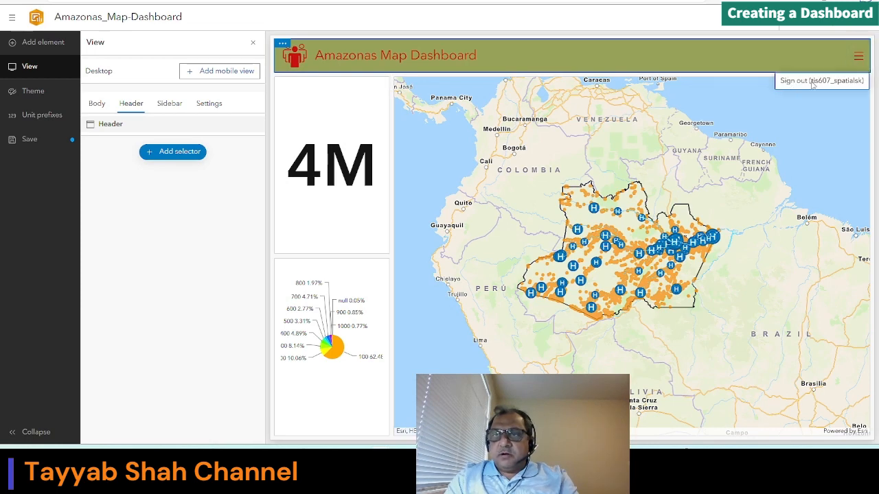
pyautogui.click(282, 50)
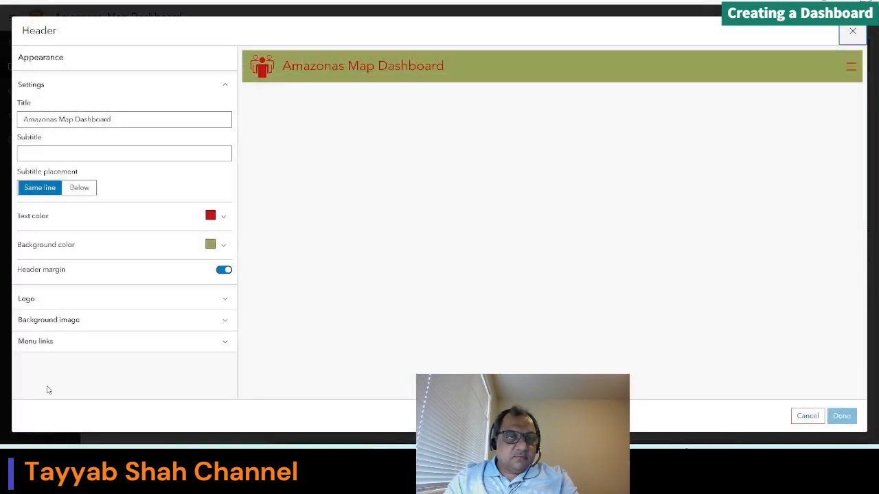
pyautogui.click(114, 343)
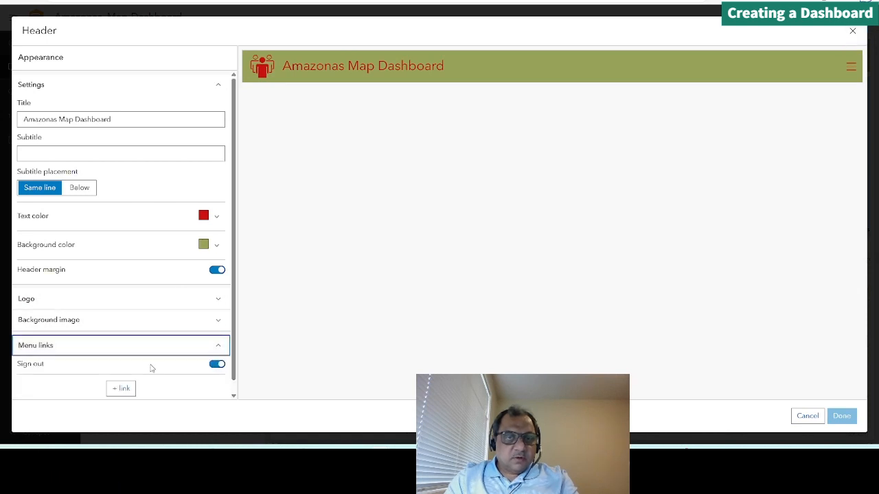
pyautogui.click(214, 353)
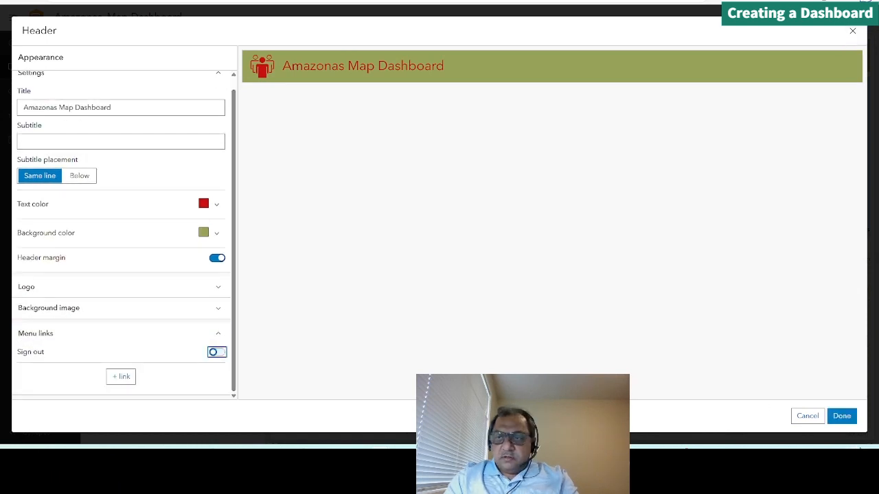
pyautogui.click(842, 417)
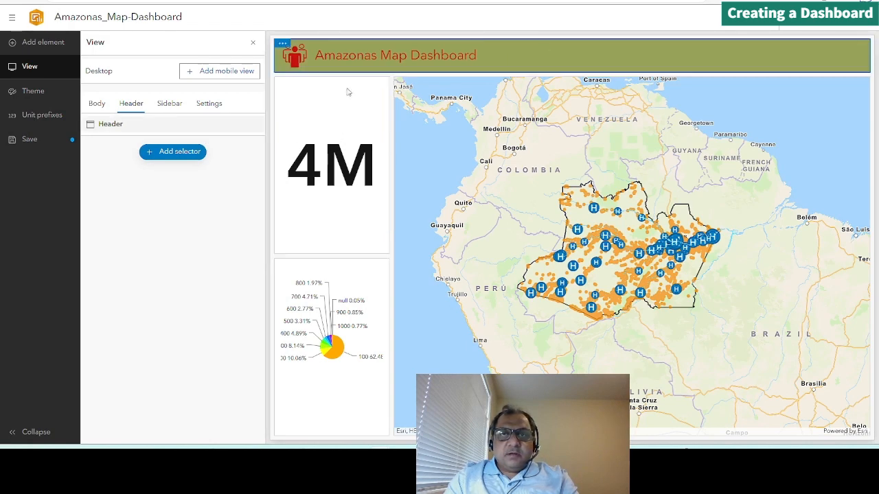
# Add a category selector to the header, with categories from grouped values of the Population Points layer.
pyautogui.click(175, 156)
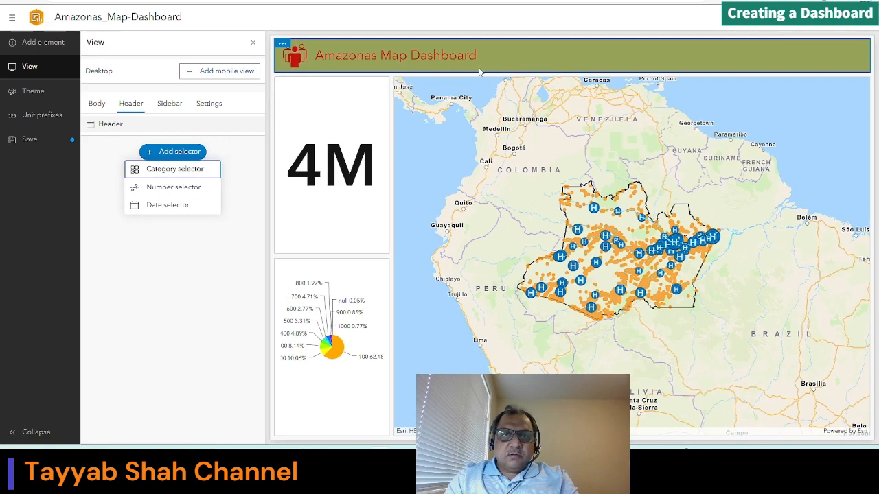
pyautogui.click(157, 169)
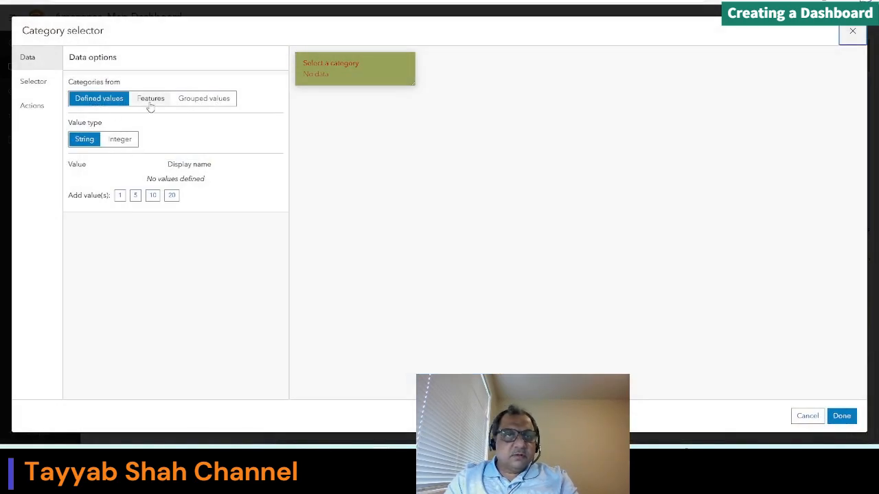
pyautogui.click(204, 99)
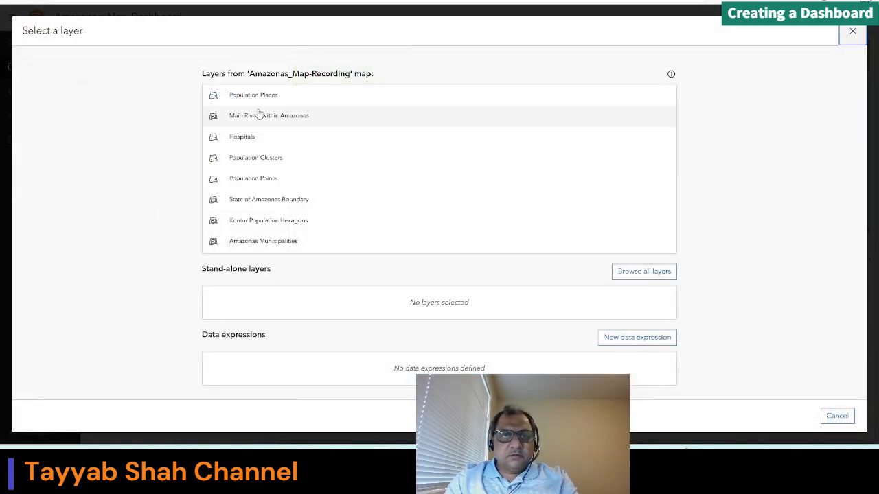
pyautogui.click(252, 178)
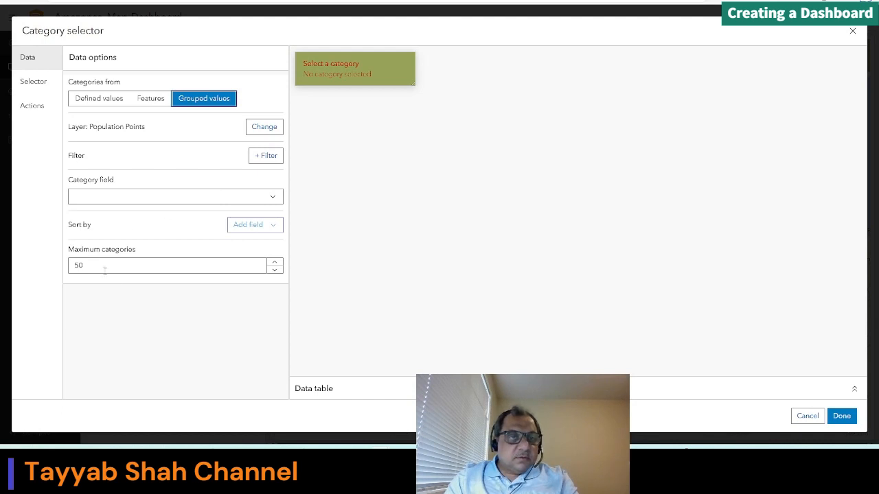
# Set the category selector's category field to Frm_Manaus and finish the selector.
pyautogui.click(120, 202)
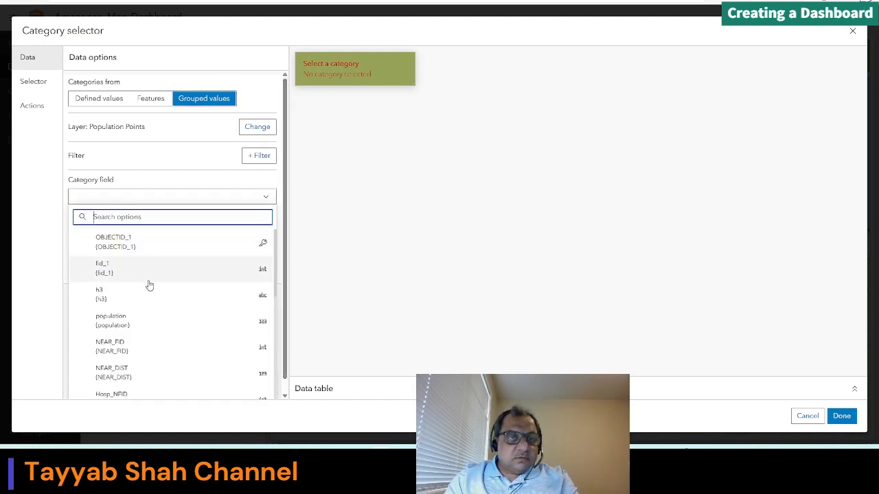
pyautogui.scroll(-3, 149, 302)
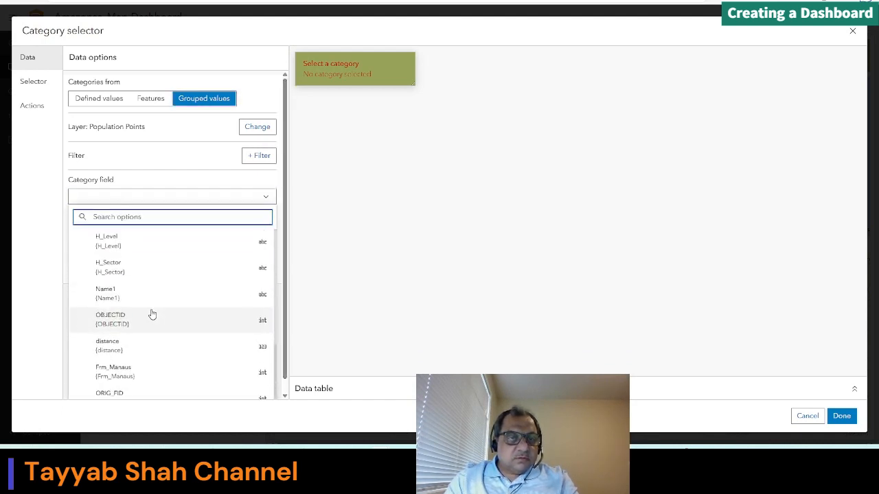
pyautogui.click(118, 363)
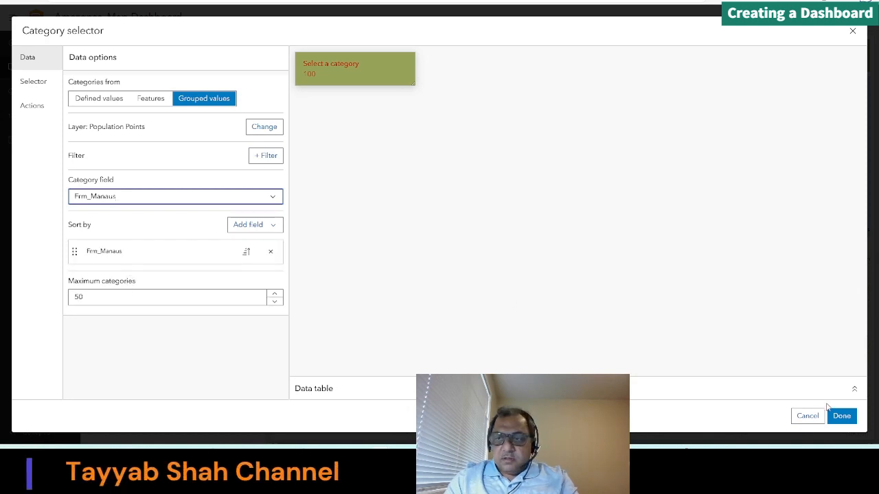
pyautogui.click(840, 416)
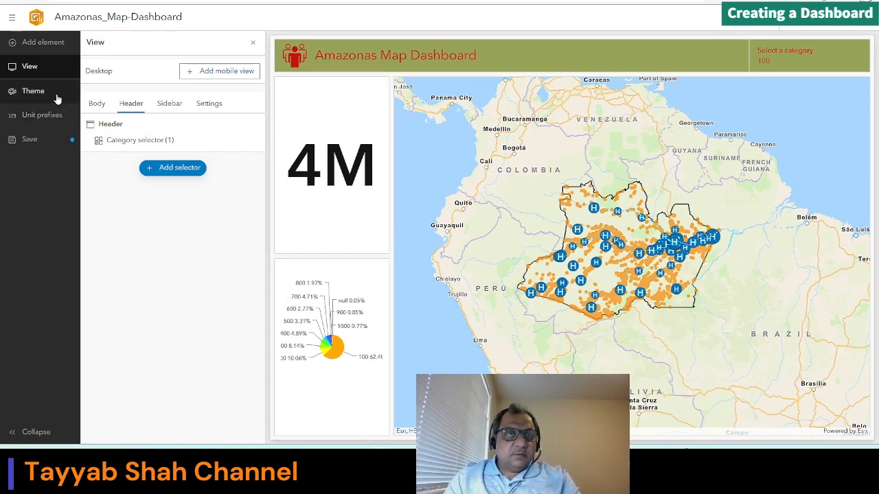
# Add another pie chart element to the dashboard body, based on the Population Clusters layer.
pyautogui.click(98, 104)
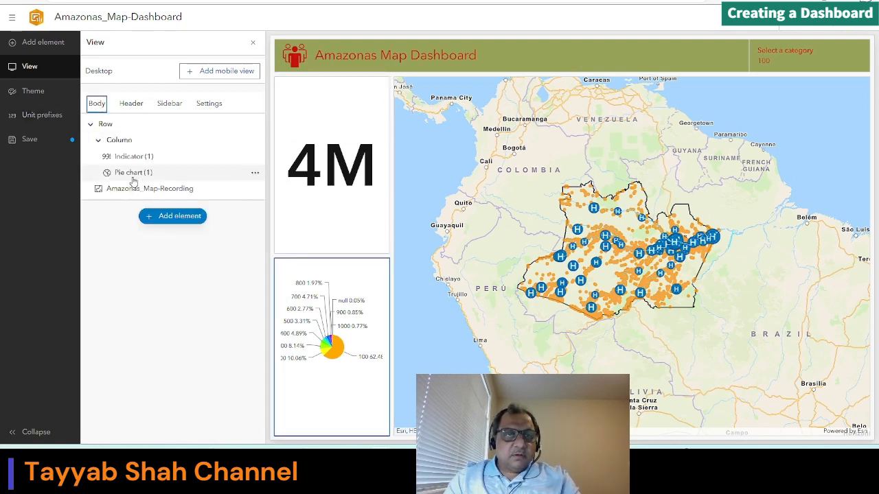
pyautogui.click(170, 217)
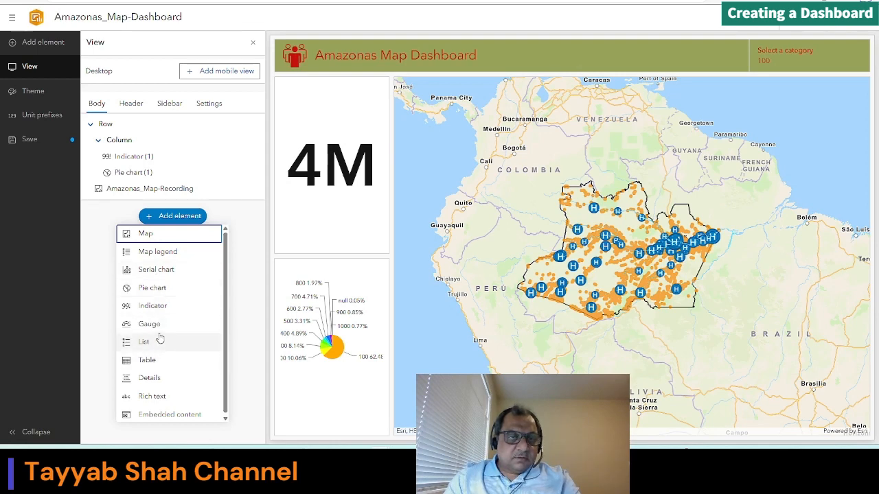
pyautogui.click(152, 289)
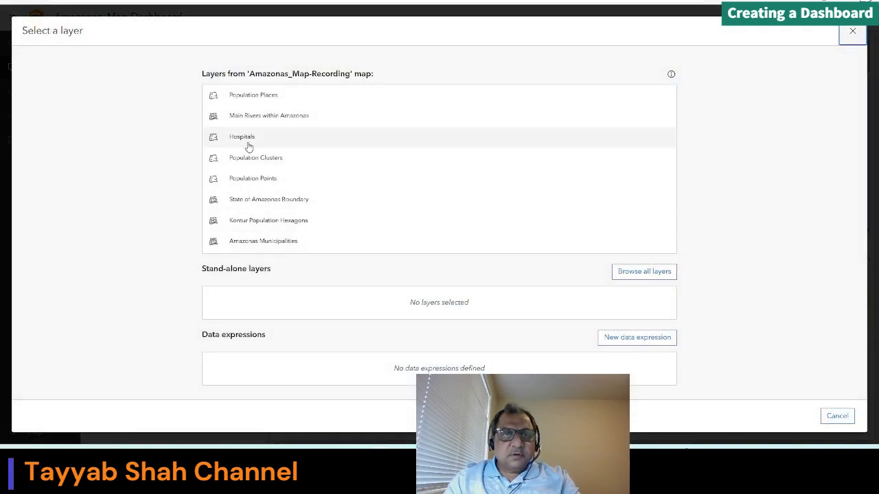
pyautogui.click(245, 157)
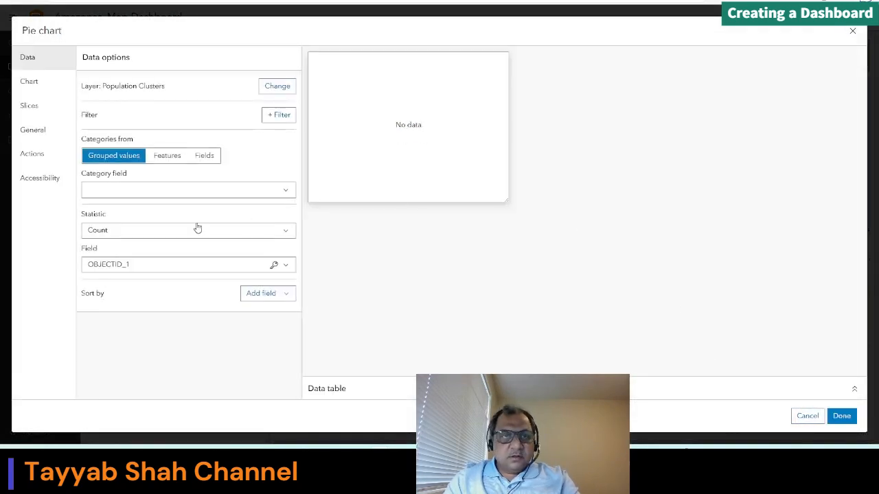
# Set the new pie chart's category field to population, its statistic to Sum and its value field to population, and finish the chart.
pyautogui.click(142, 196)
pyautogui.scroll(-3, 147, 289)
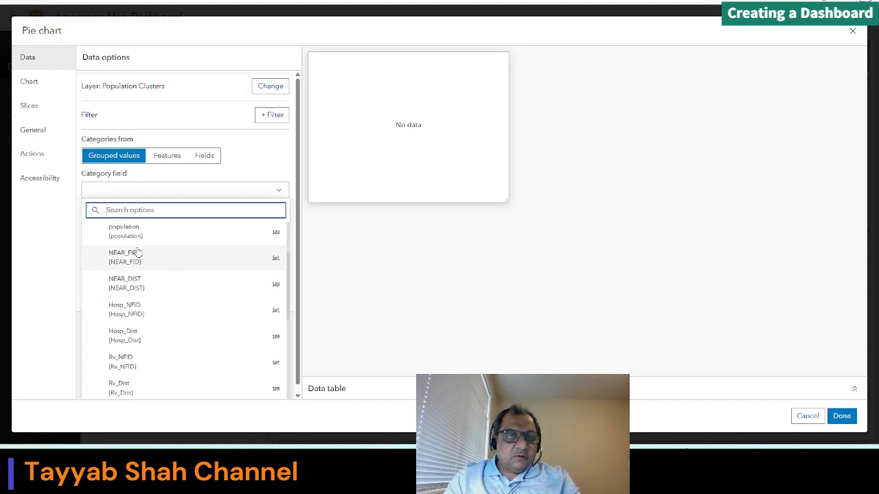
pyautogui.click(138, 235)
pyautogui.click(126, 237)
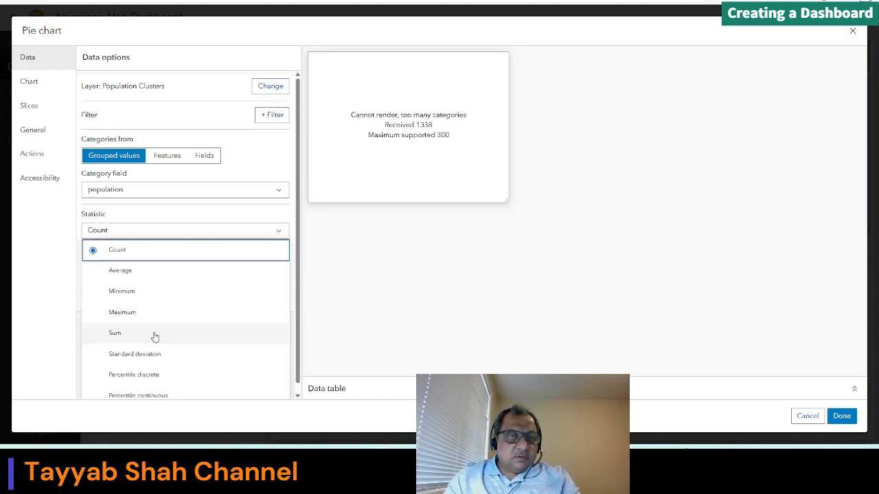
pyautogui.scroll(-1, 156, 337)
pyautogui.click(127, 321)
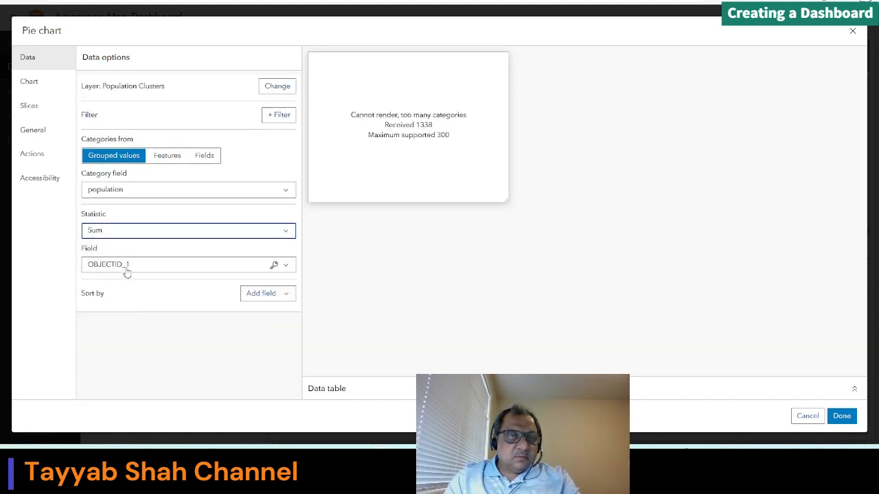
pyautogui.click(130, 270)
pyautogui.scroll(-1, 139, 361)
pyautogui.click(125, 335)
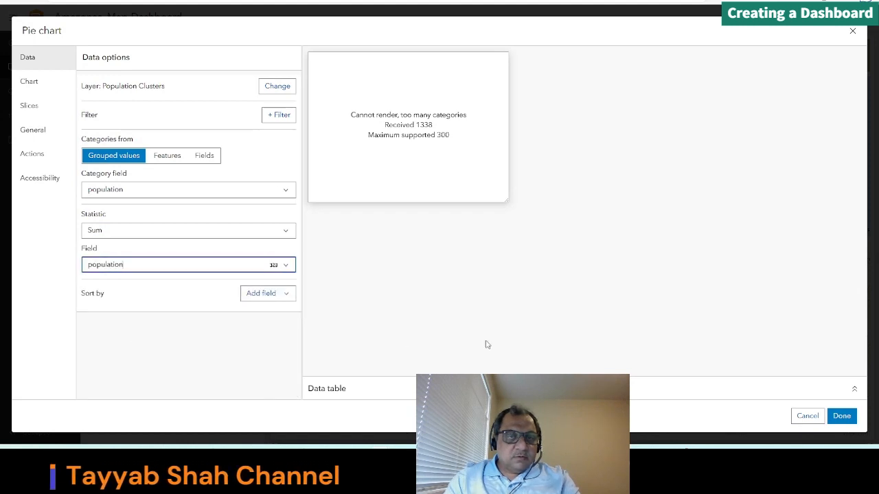
pyautogui.click(842, 416)
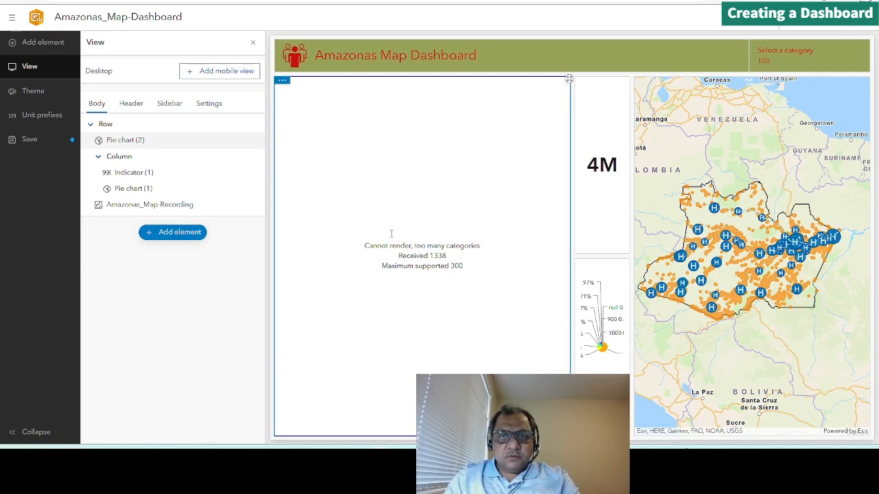
# Reopen the new pie chart's configuration and change its data layer to Population Points.
pyautogui.click(283, 103)
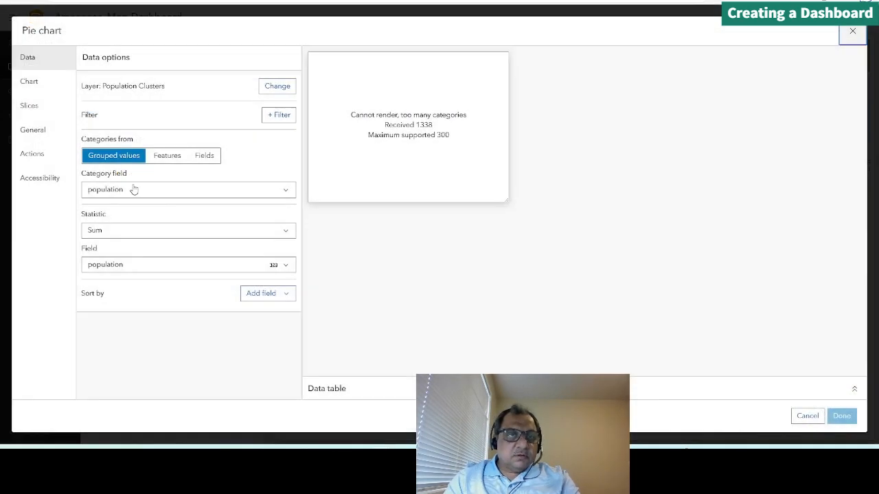
pyautogui.click(276, 88)
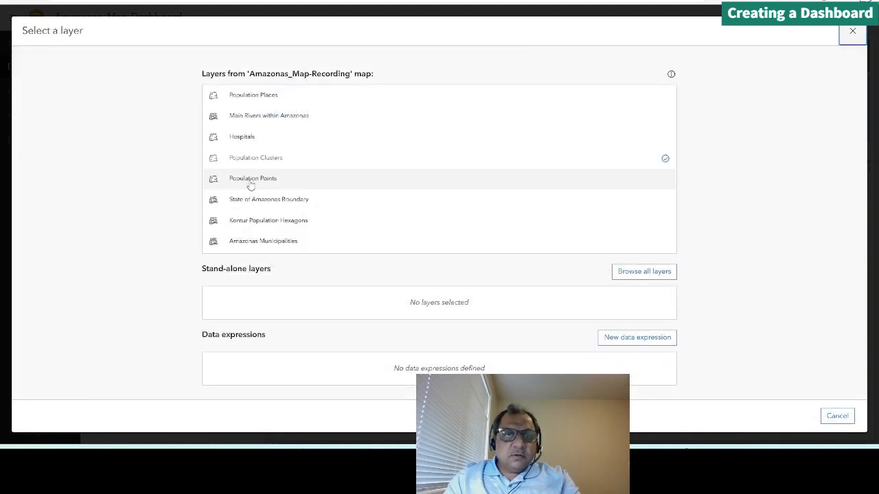
pyautogui.click(252, 180)
# Set the pie chart's category field to H_Sector, keep Count as the statistic, and apply the configuration.
pyautogui.click(120, 197)
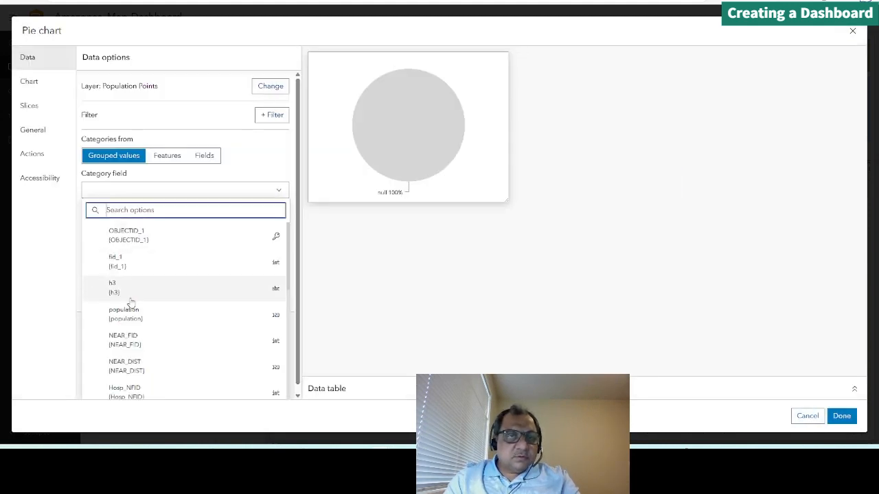
pyautogui.scroll(-6, 135, 306)
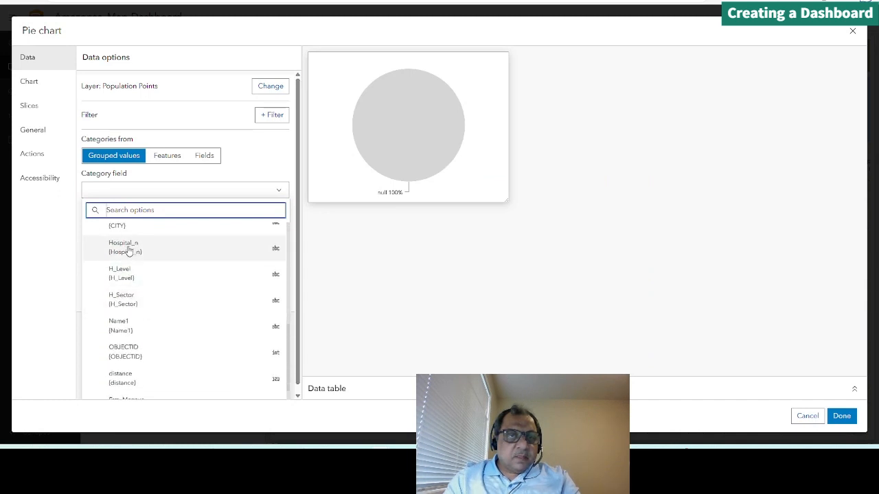
pyautogui.scroll(-2, 145, 305)
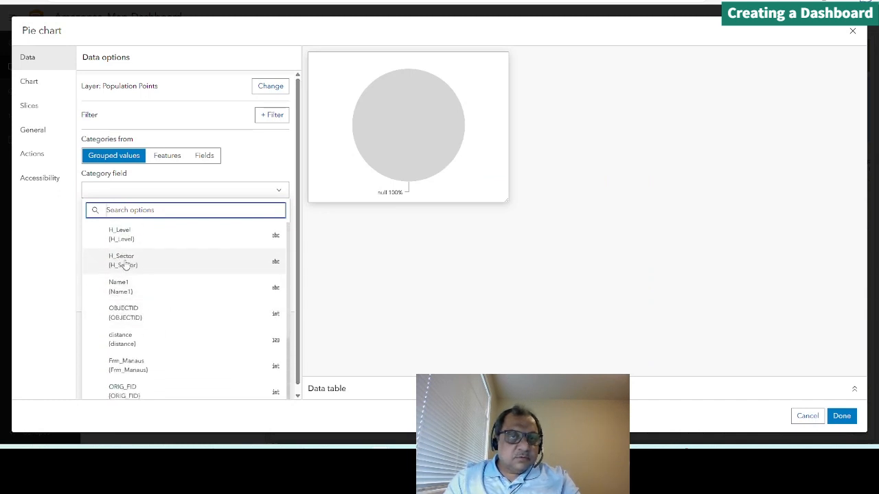
pyautogui.click(125, 266)
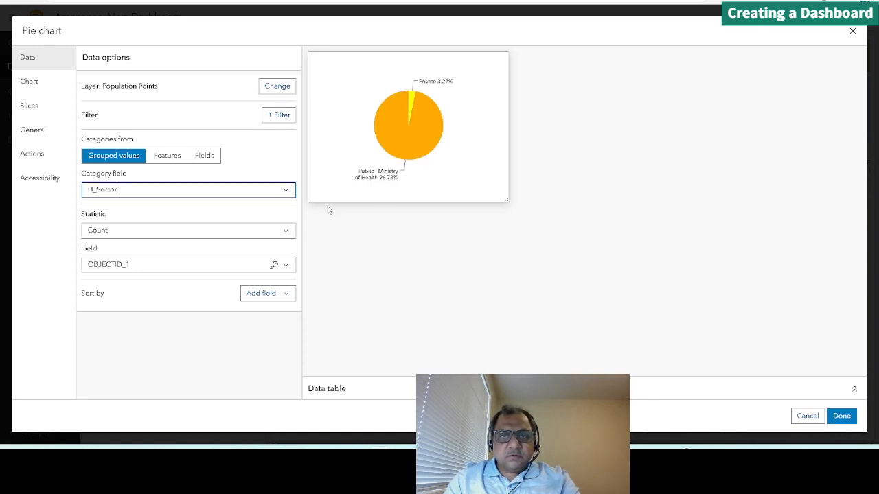
pyautogui.click(100, 234)
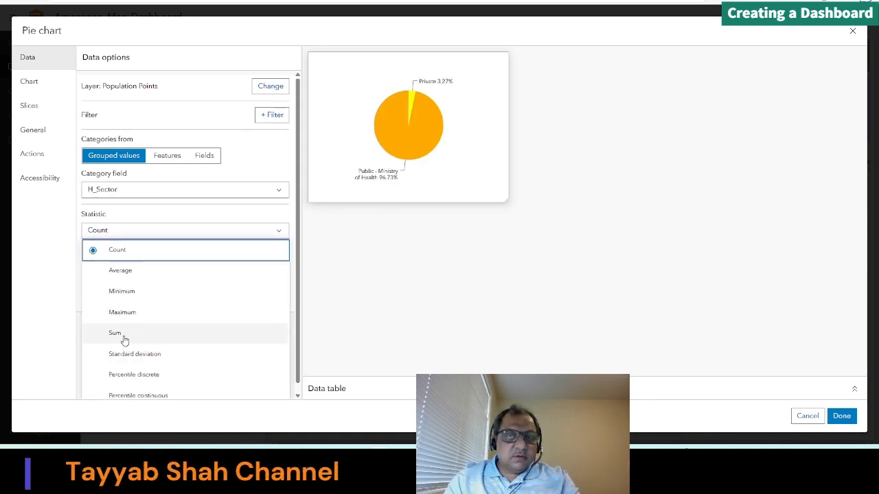
pyautogui.click(74, 291)
pyautogui.click(840, 419)
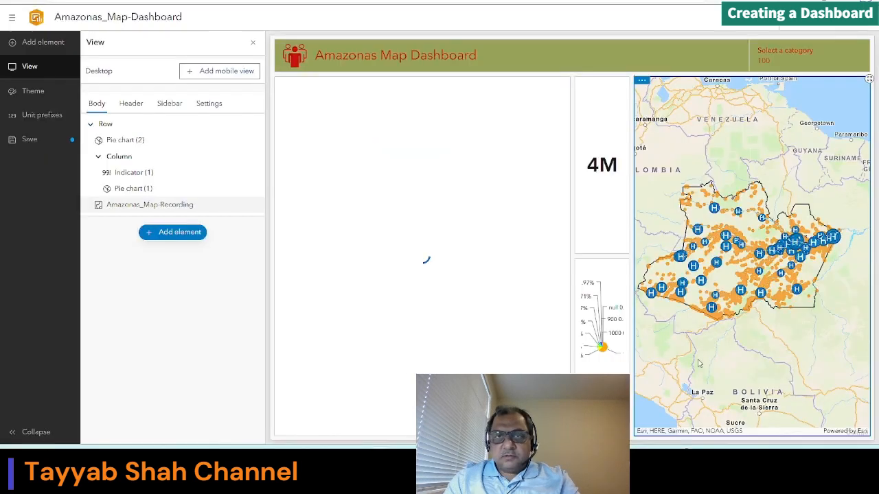
# Stack the H_Sector pie chart with the population indicator so the two share one tabbed group, and widen their column.
pyautogui.moveTo(282, 89)
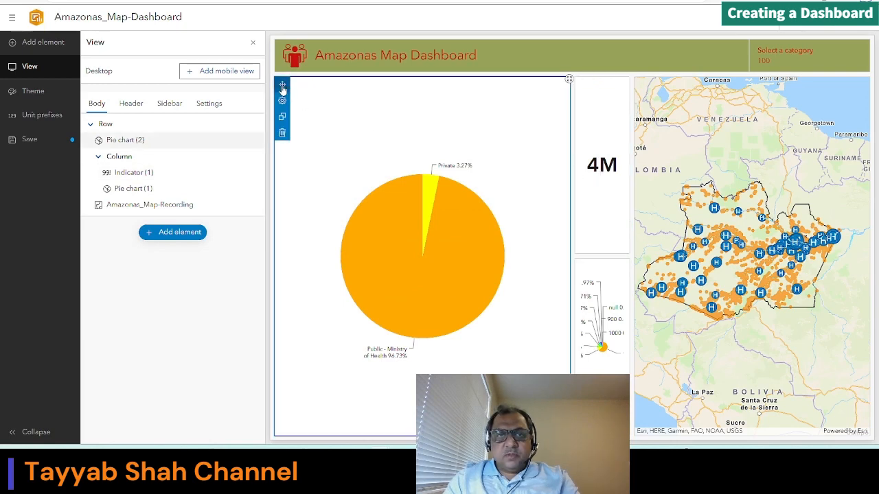
pyautogui.moveTo(283, 89); pyautogui.dragTo(602, 165)
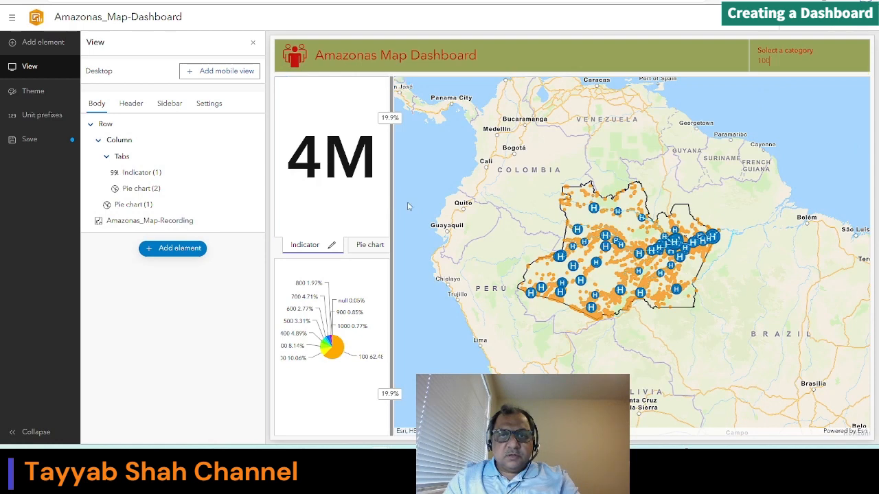
# Switch between the Indicator and Pie chart tabs to review both stacked elements.
pyautogui.click(371, 245)
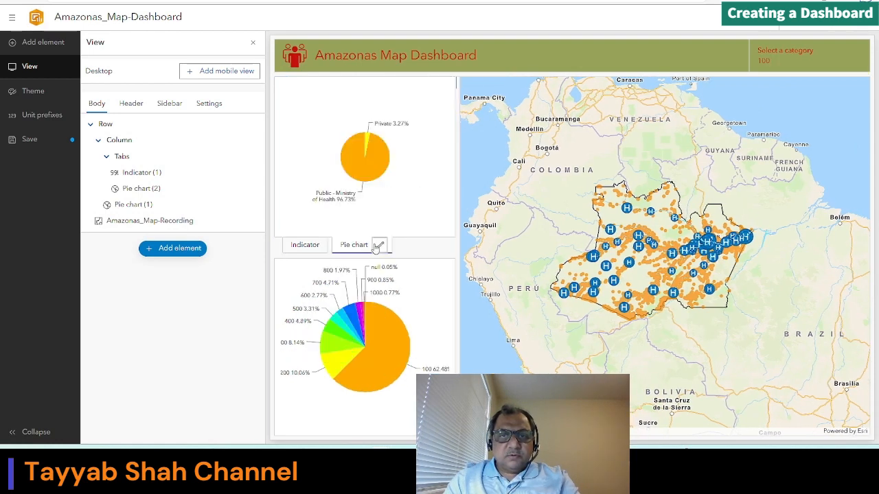
pyautogui.click(305, 246)
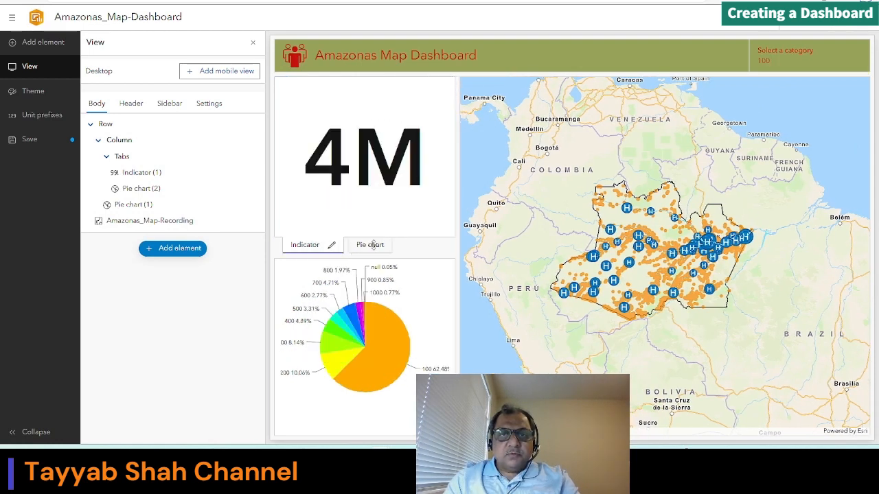
pyautogui.click(371, 244)
pyautogui.click(304, 245)
pyautogui.click(374, 170)
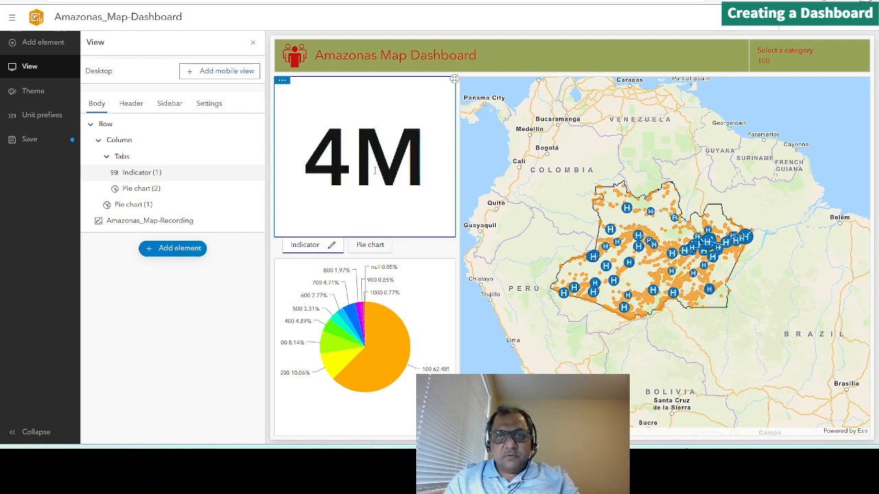
pyautogui.click(370, 244)
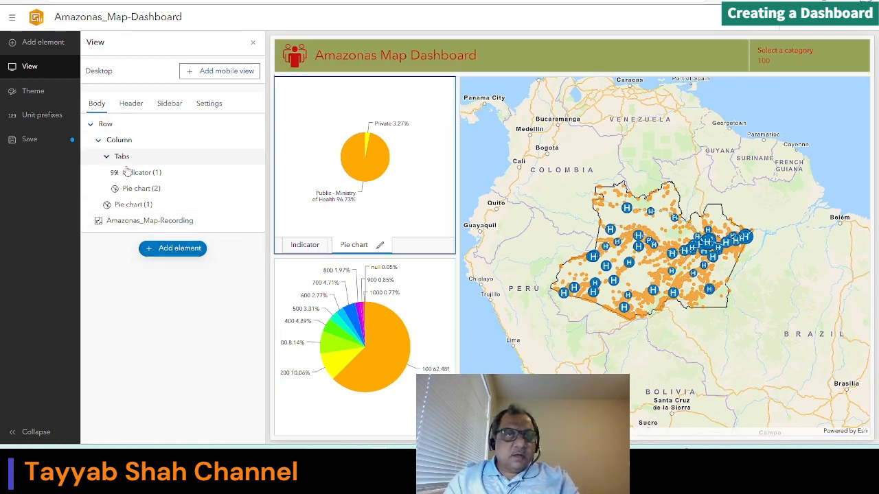
# Add a collapsible sidebar to the dashboard, and test collapsing and expanding it.
pyautogui.click(170, 104)
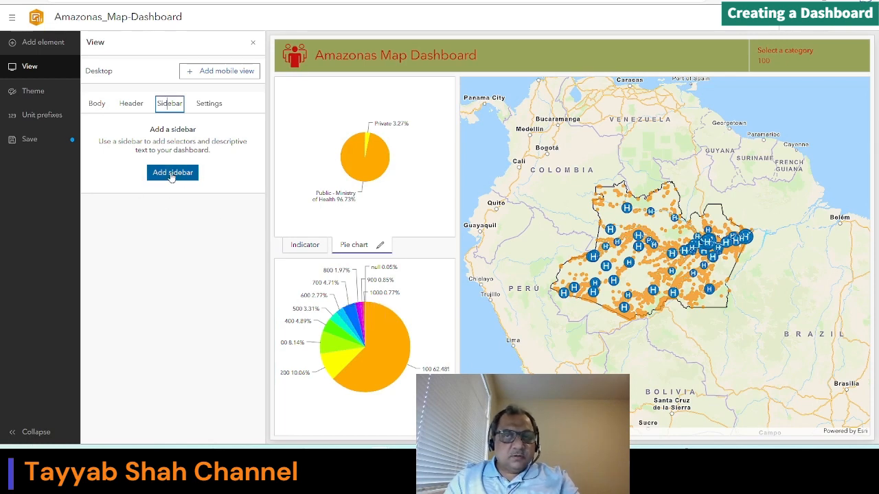
pyautogui.click(172, 175)
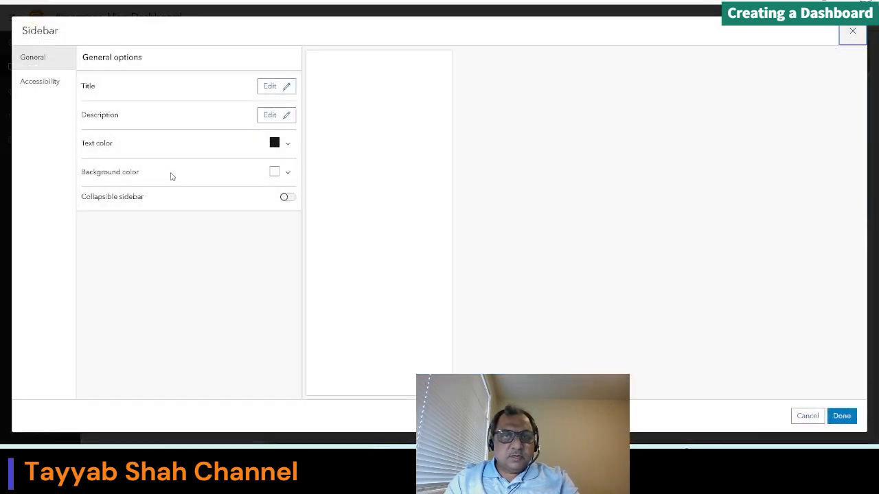
pyautogui.click(287, 198)
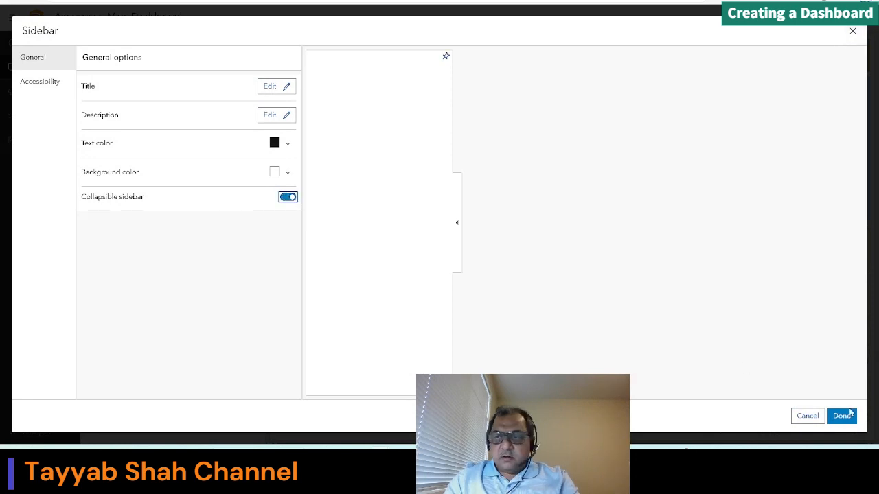
pyautogui.click(843, 416)
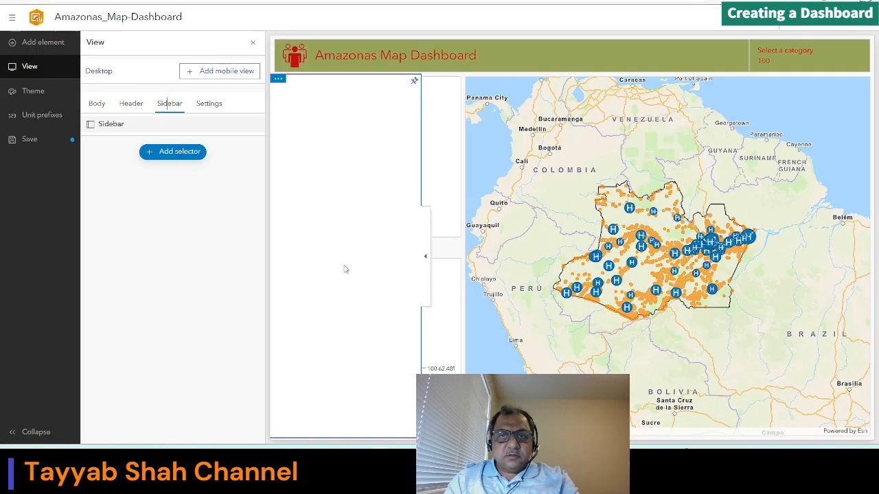
pyautogui.click(425, 257)
pyautogui.click(275, 252)
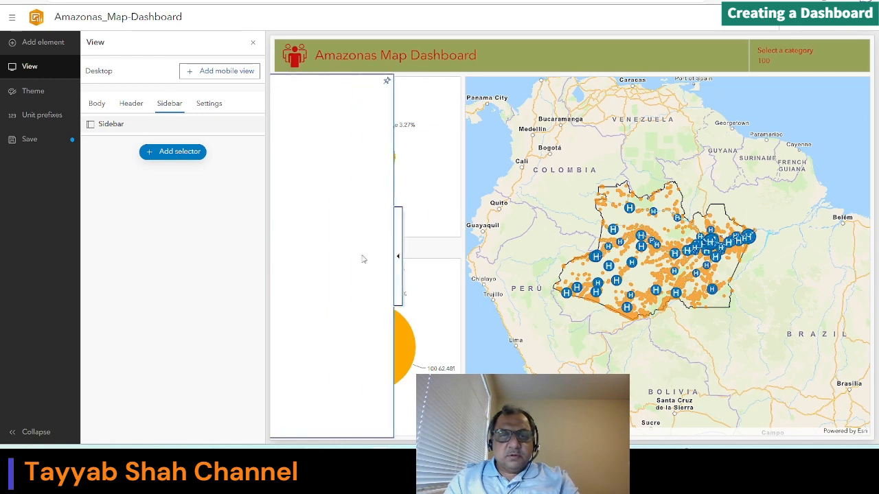
# Add the centred sample text "fdssfsfdfdsfsdfsf" as the sidebar's description and apply the sidebar changes.
pyautogui.click(278, 83)
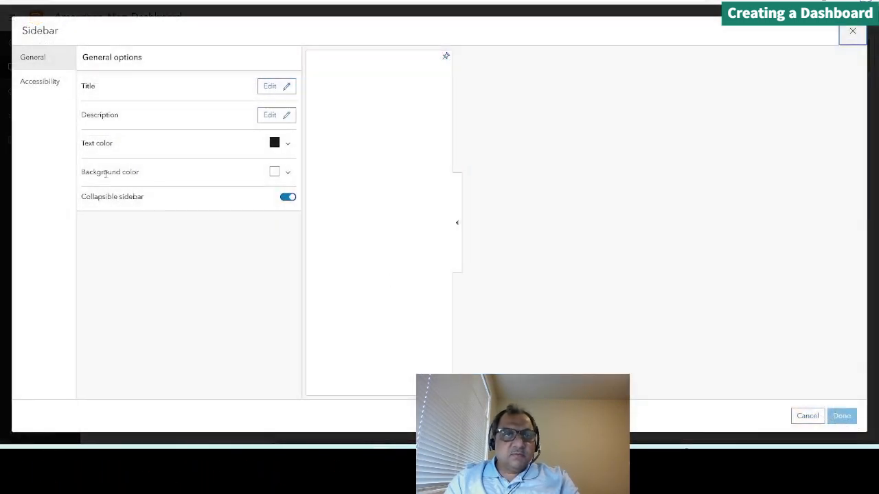
pyautogui.click(271, 117)
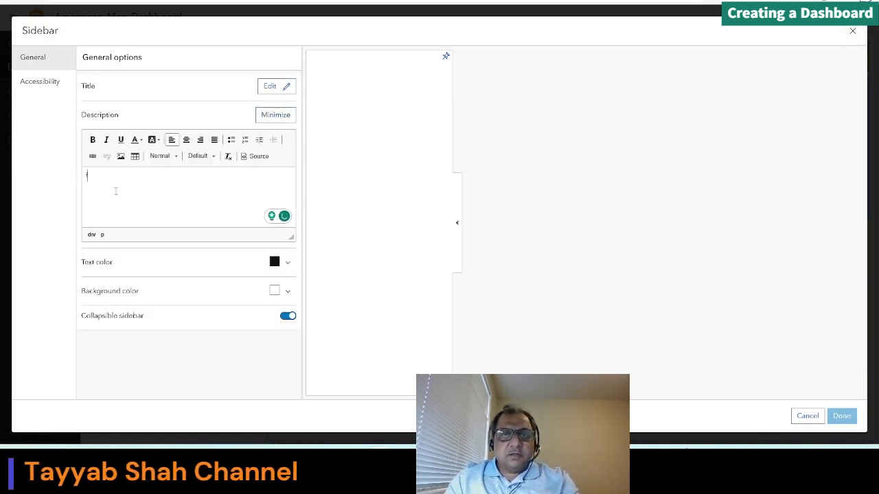
pyautogui.write('fdssfsfdfdsfsdfsf')
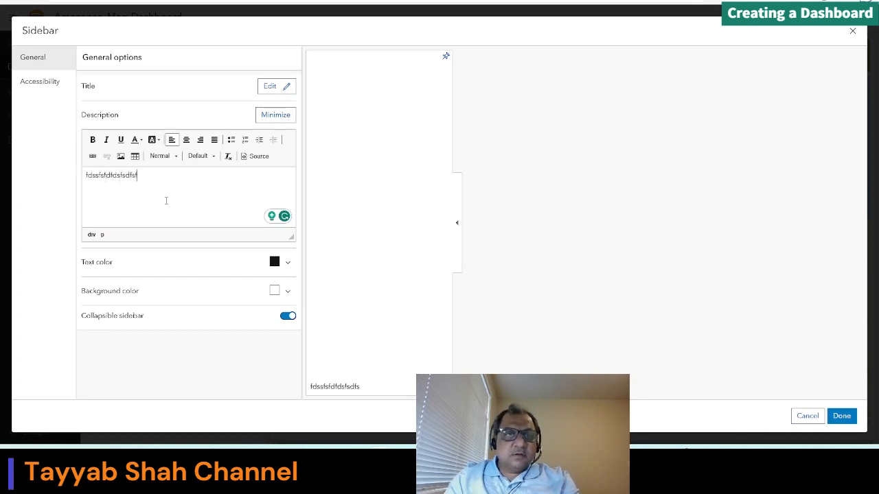
pyautogui.click(186, 140)
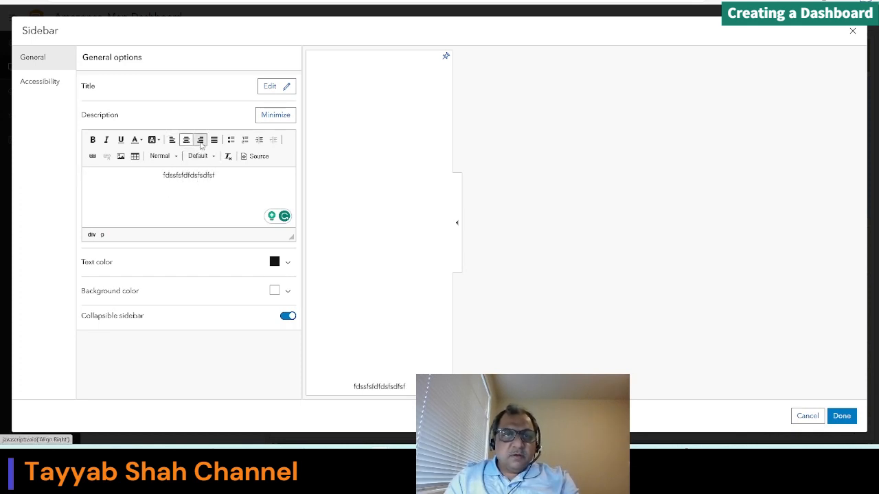
pyautogui.click(201, 140)
pyautogui.click(186, 141)
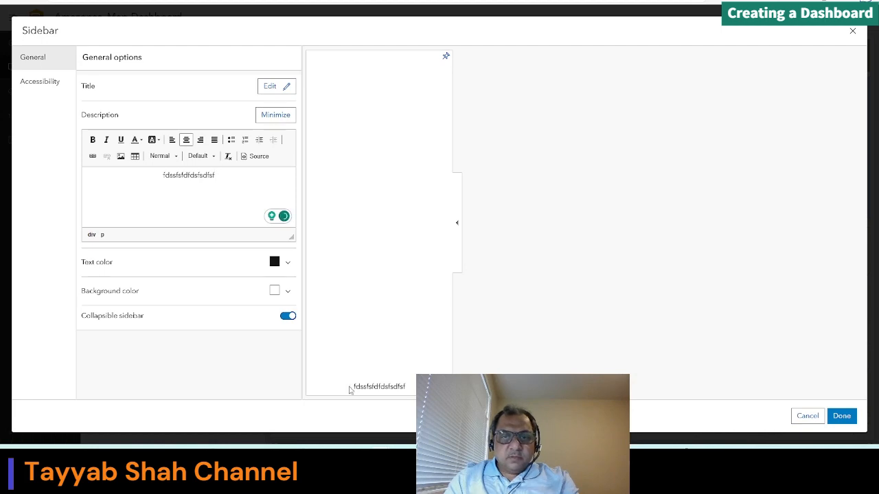
pyautogui.moveTo(349, 390); pyautogui.dragTo(405, 387)
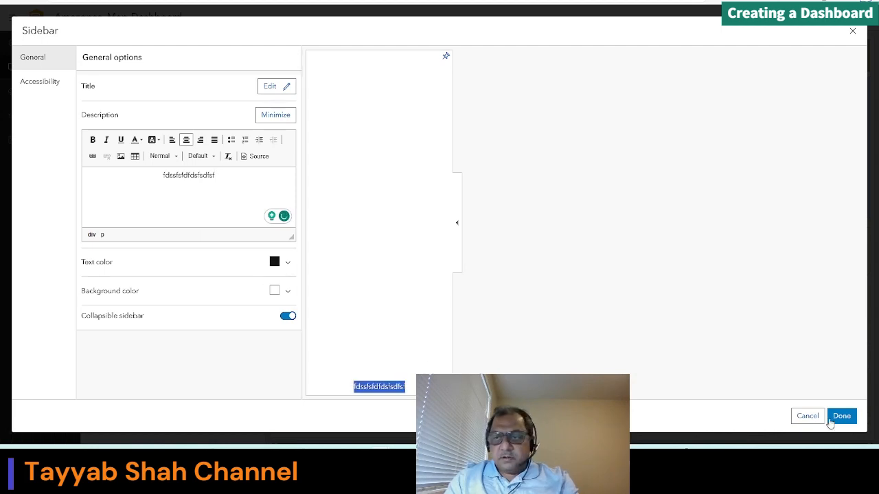
pyautogui.click(831, 421)
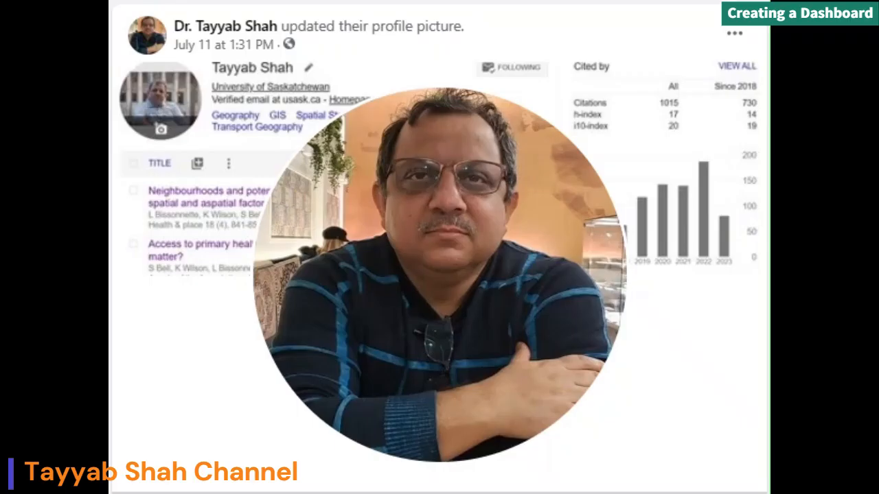